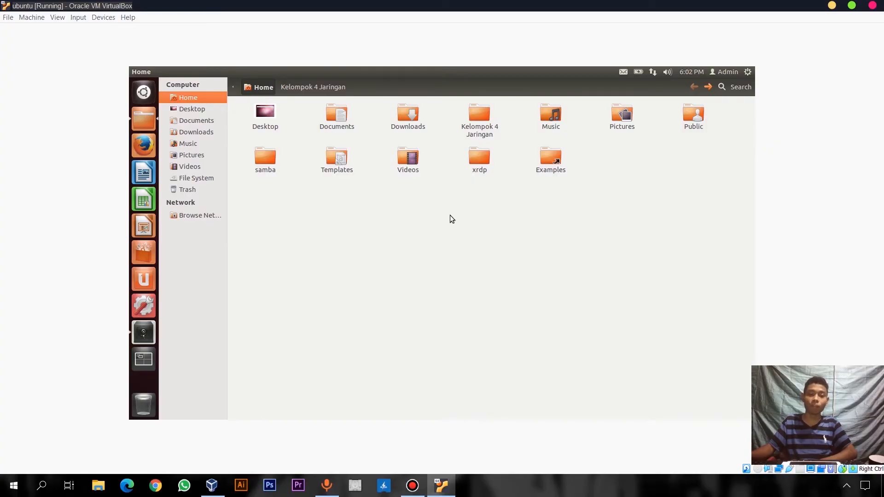
# Open Kelompok 4 Jaringan to check its three .deb packages, then return to Home
pyautogui.doubleClick(479, 117)
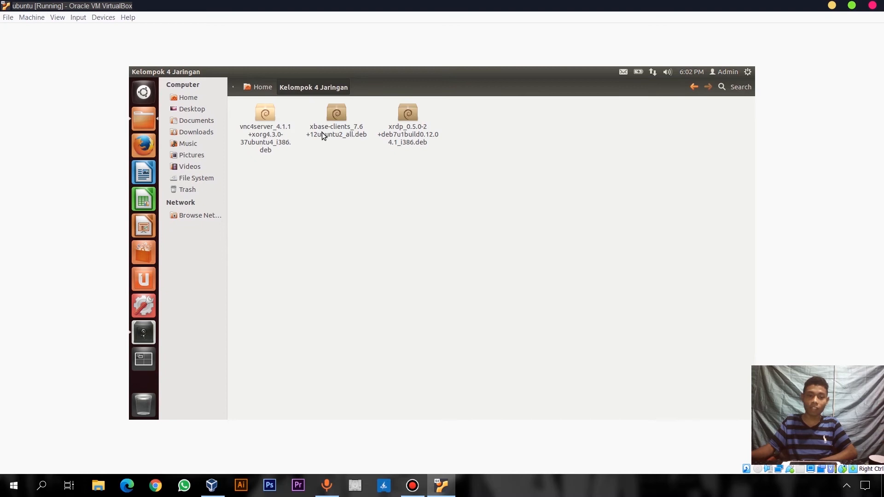
pyautogui.click(260, 87)
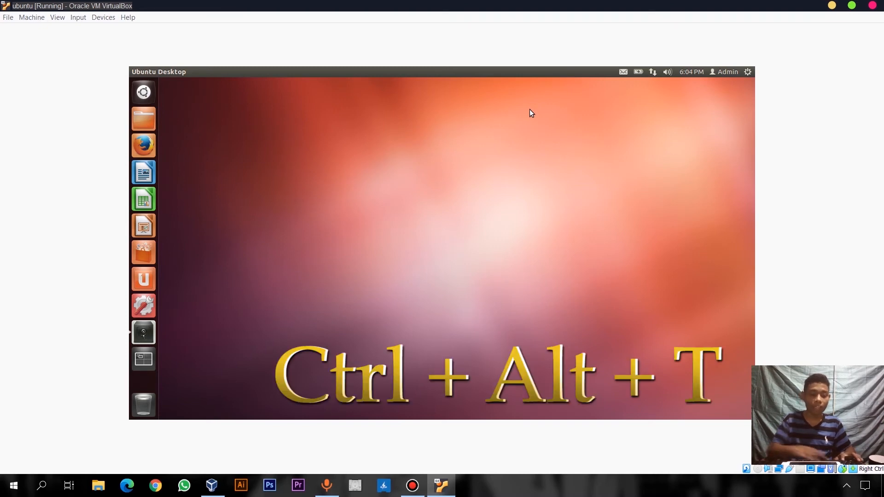
# In a new terminal, become root with sudo su and list the home folder with ls
pyautogui.hotkey('ctrl', 'alt', 't')
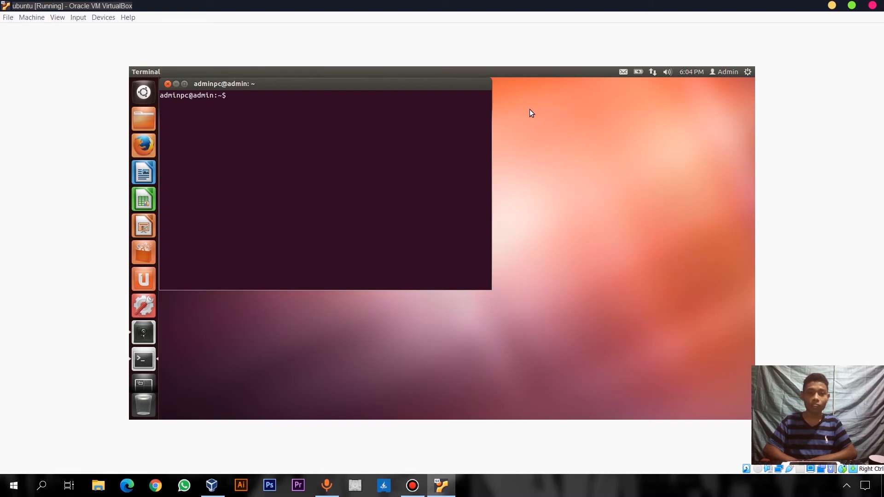
pyautogui.write('sudo')
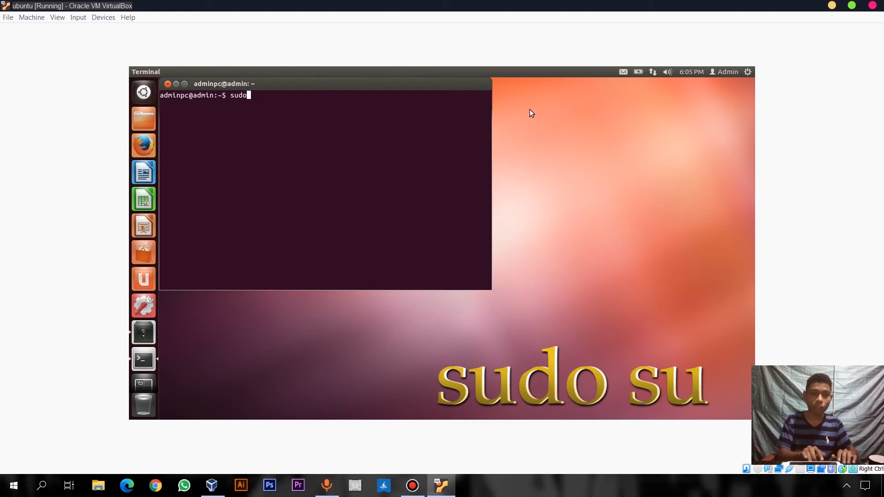
pyautogui.write(' su')
pyautogui.press('Return')
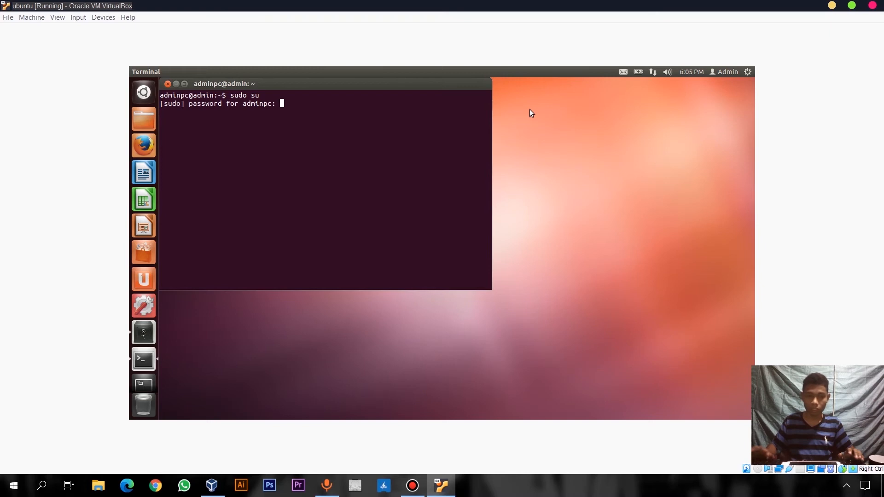
pyautogui.press('Return')
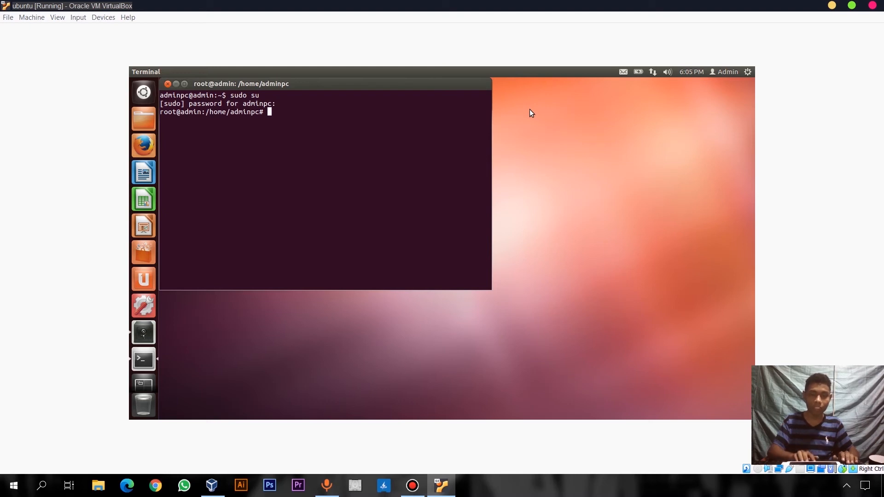
pyautogui.write('ls')
pyautogui.press('Return')
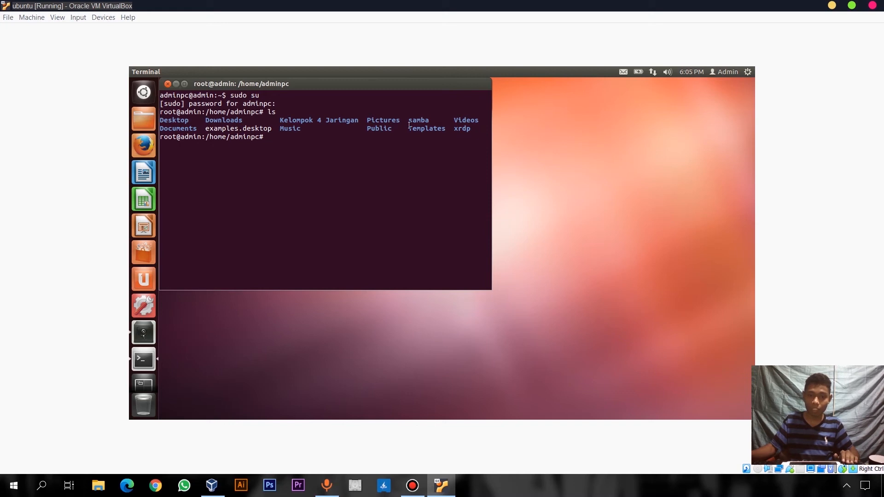
# Change into the samba folder and install all packages with dpkg -i *.deb
pyautogui.write('cd sm')
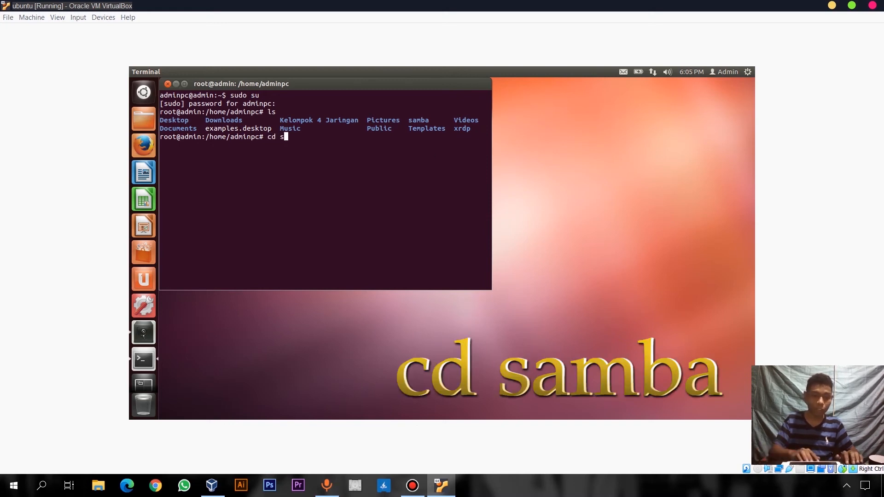
pyautogui.press('BackSpace')
pyautogui.write('amba')
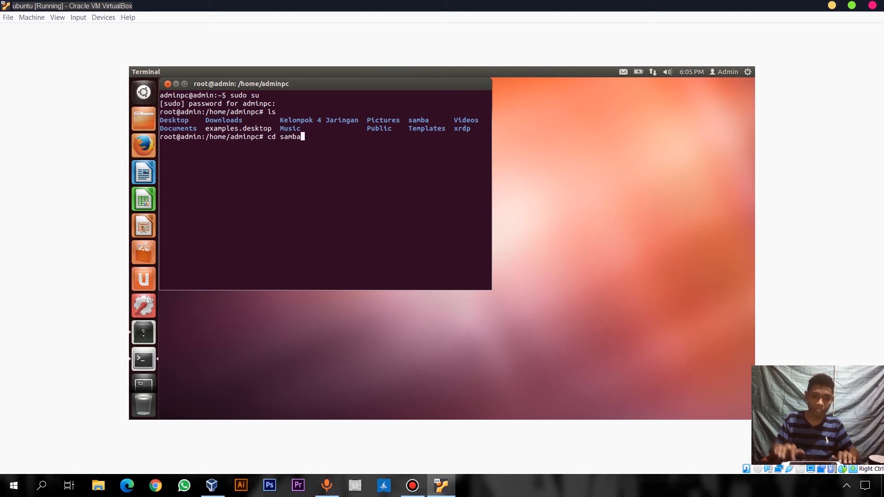
pyautogui.press('Return')
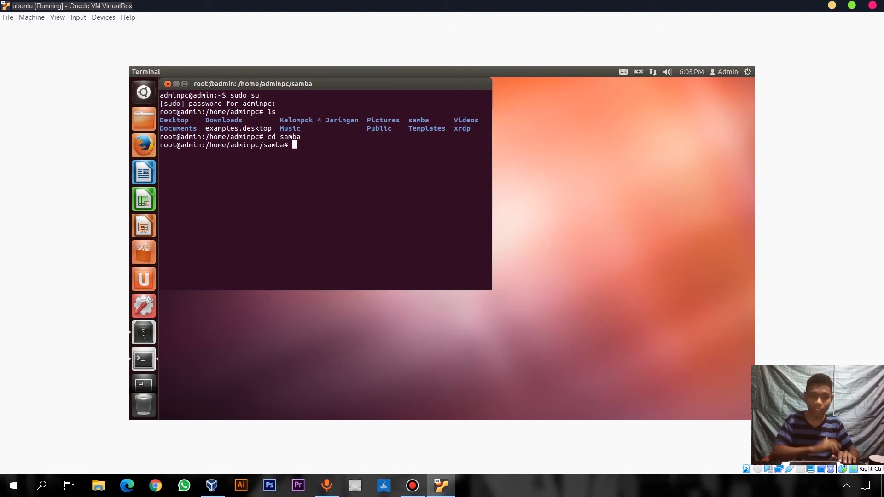
pyautogui.write('dpk')
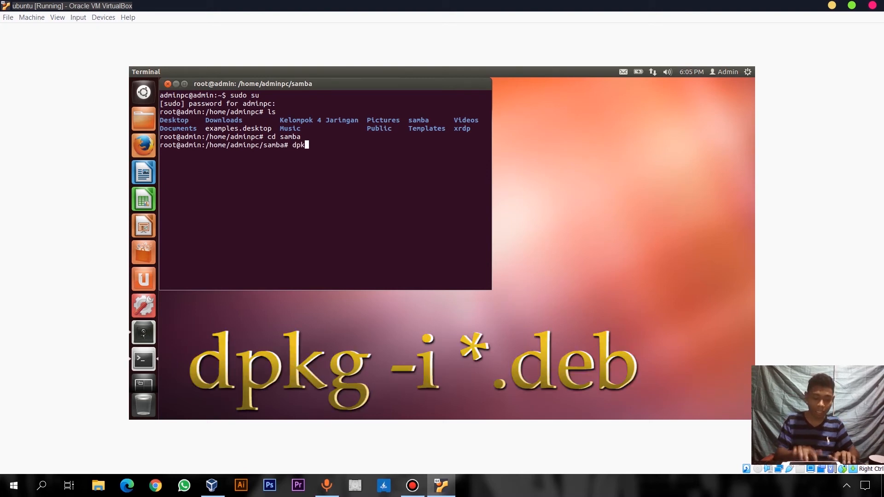
pyautogui.write('g -')
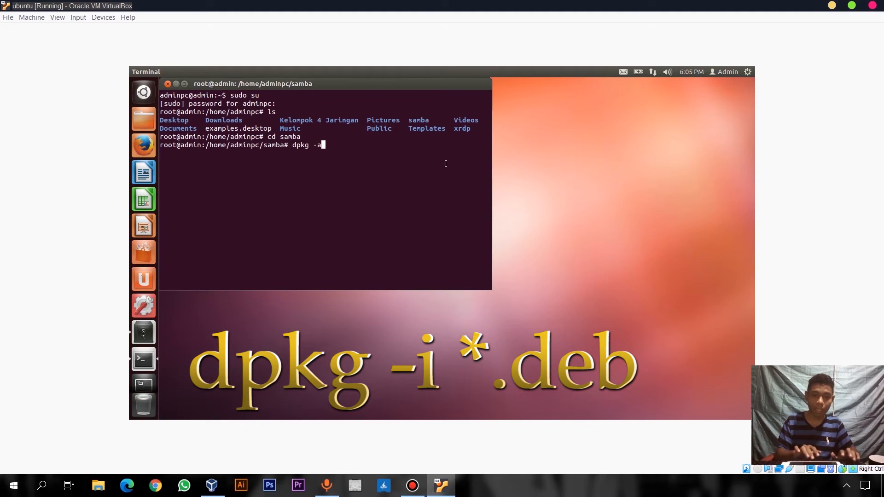
pyautogui.write('i ')
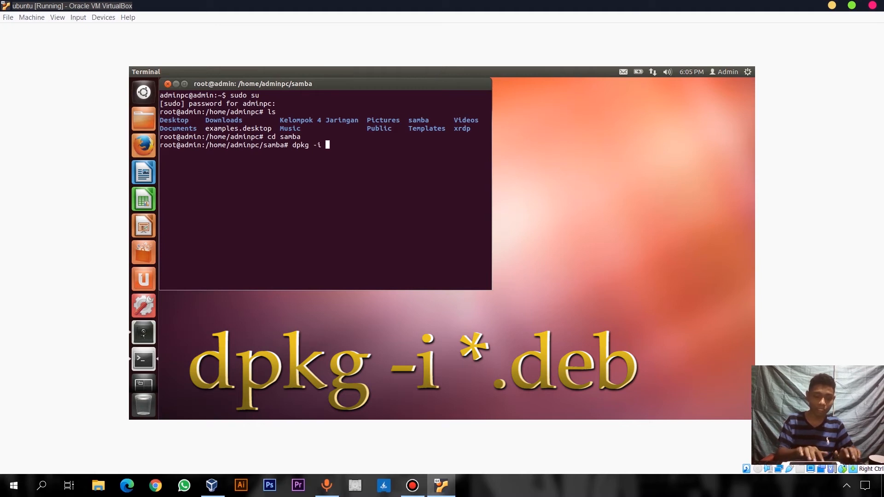
pyautogui.write('*.deb')
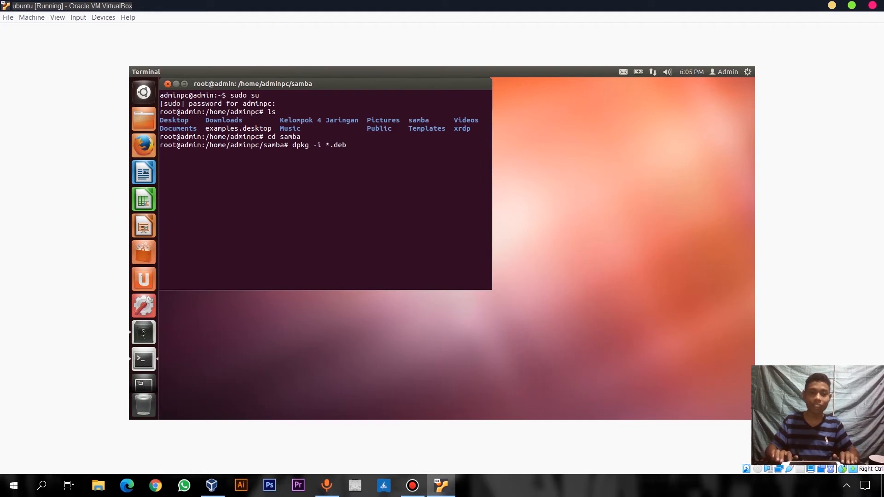
pyautogui.press('Return')
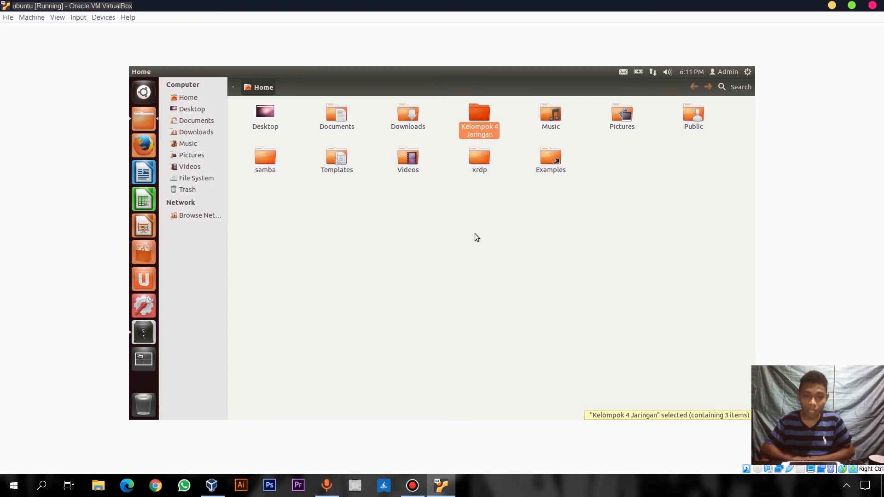
# Open the Network settings and bring up the wired connection's IPv4 settings
pyautogui.click(144, 95)
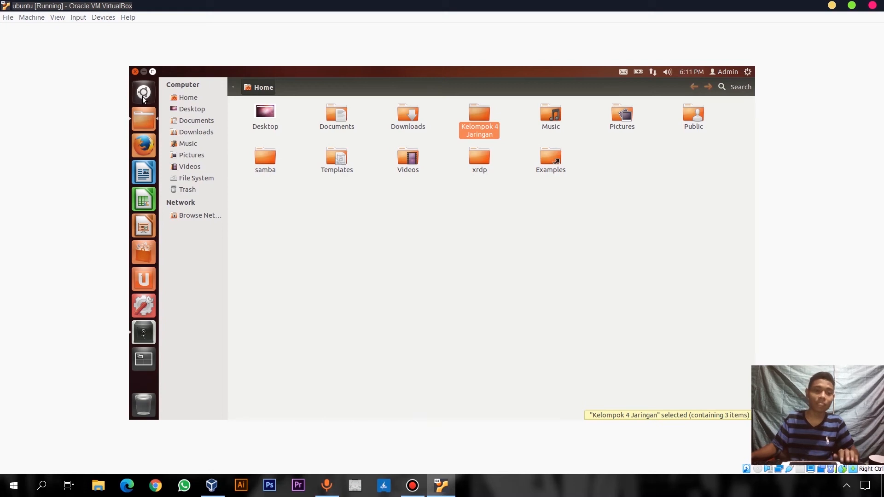
pyautogui.write('network')
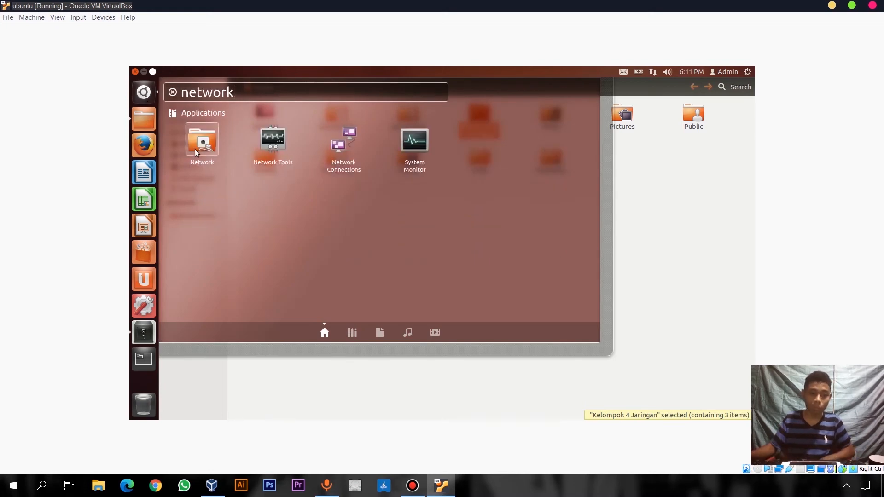
pyautogui.click(195, 149)
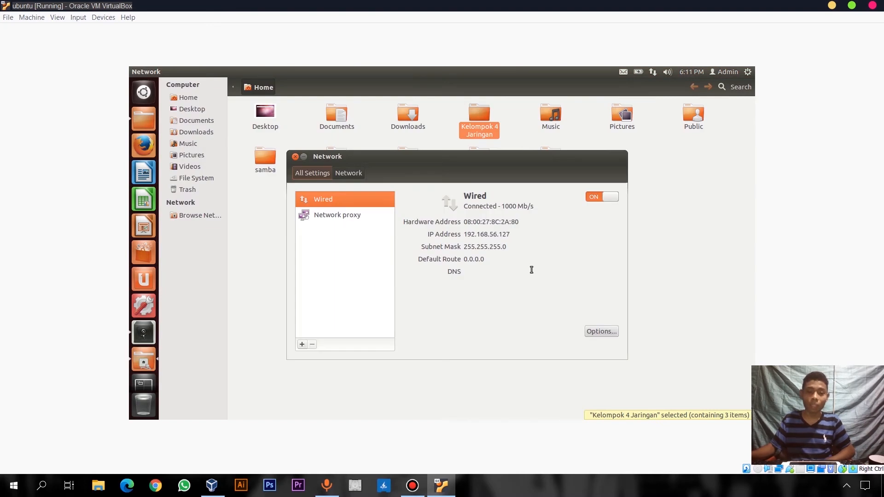
pyautogui.click(601, 331)
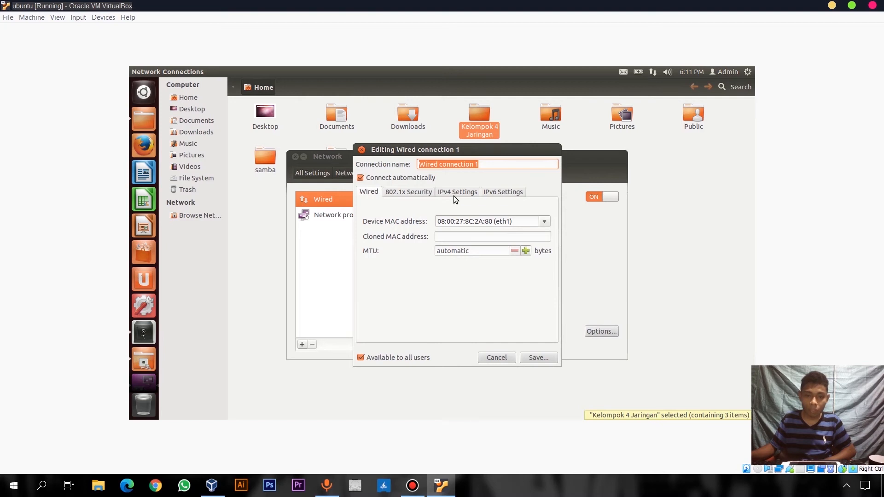
pyautogui.click(454, 194)
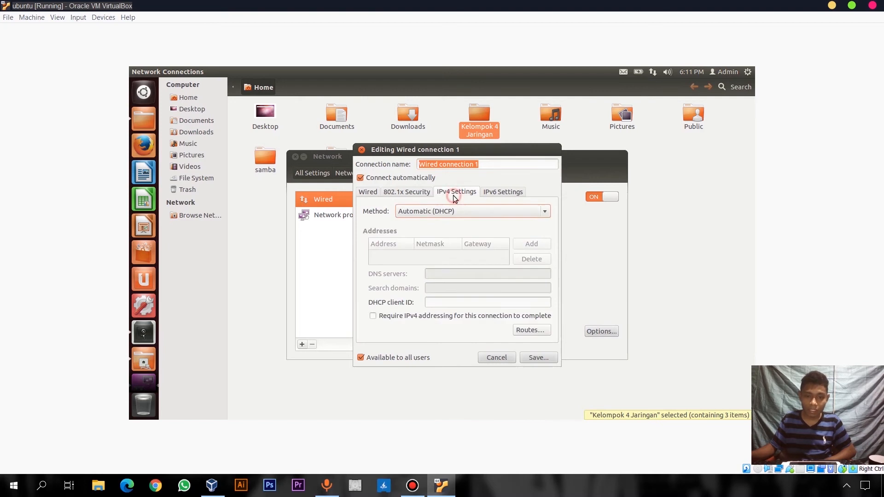
# Set IPv4 to Manual with address 192.168.1.2, netmask 255.255.255.0, and save
pyautogui.click(437, 214)
pyautogui.click(435, 235)
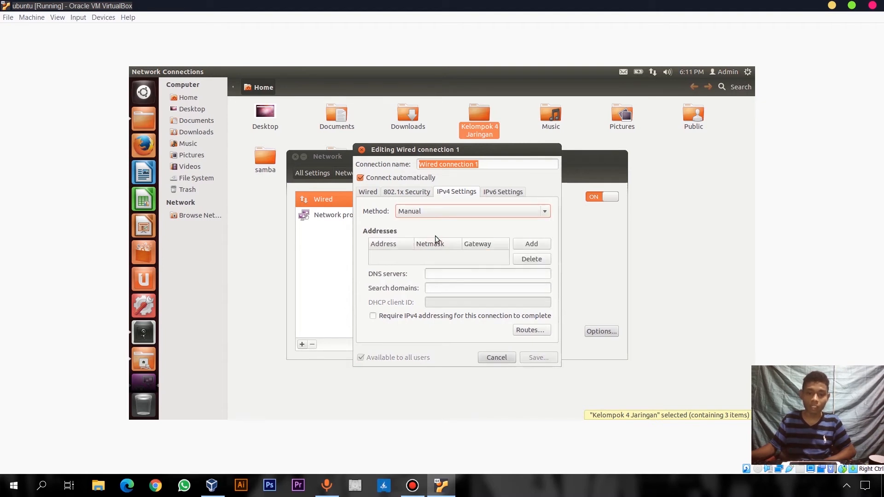
pyautogui.click(529, 245)
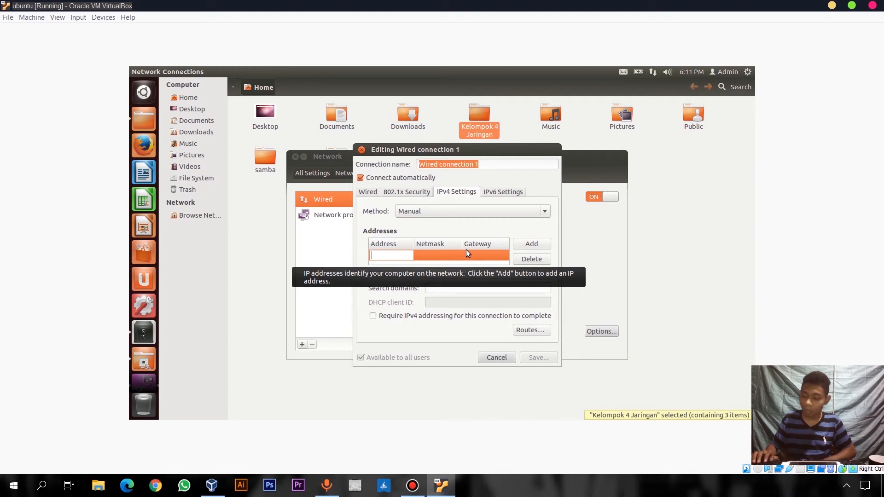
pyautogui.write('192.168.')
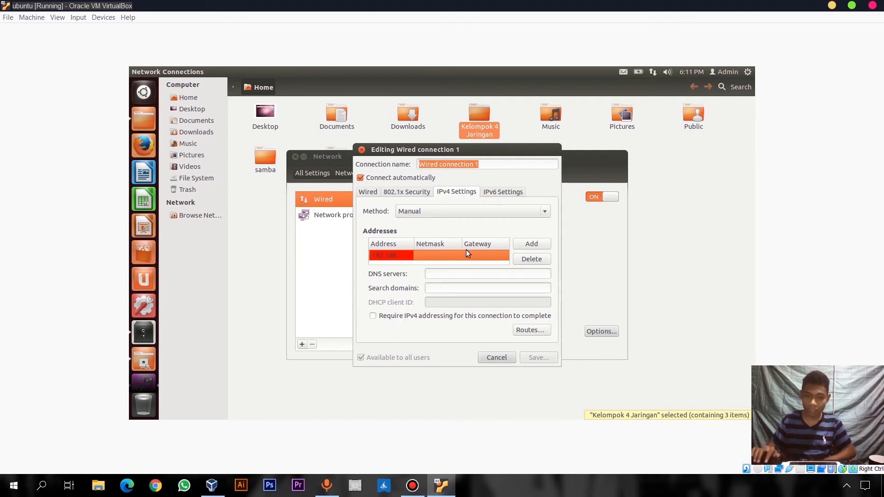
pyautogui.write('1.2')
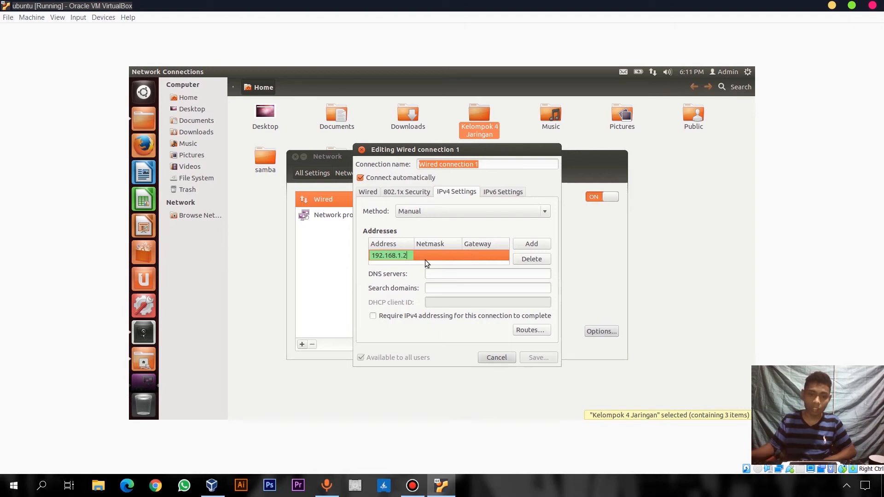
pyautogui.press('Tab')
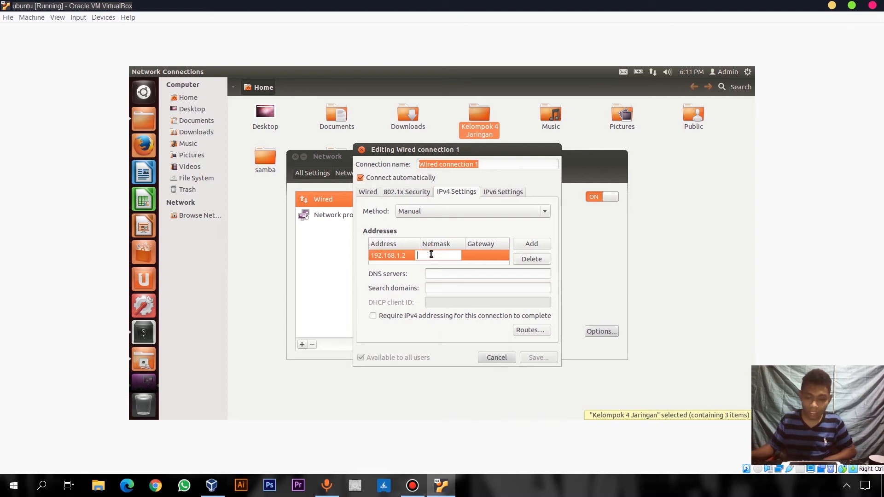
pyautogui.write('255.2')
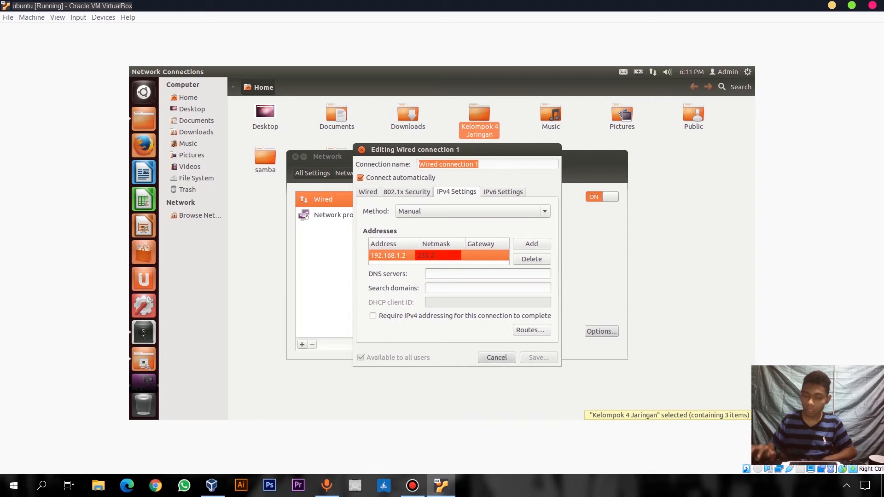
pyautogui.write('55.255.0')
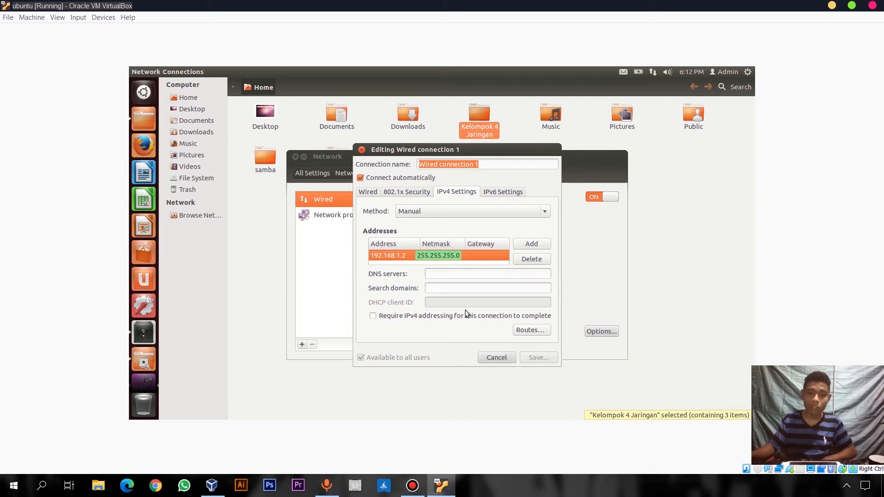
pyautogui.click(452, 275)
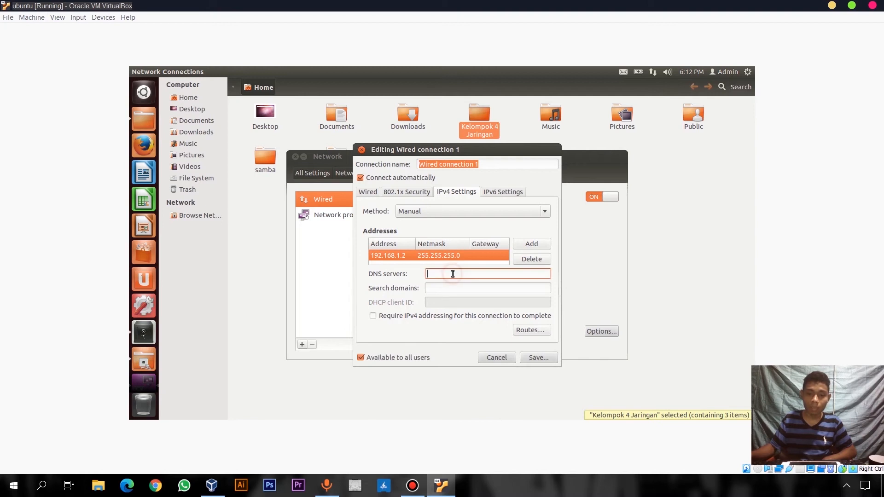
pyautogui.click(535, 358)
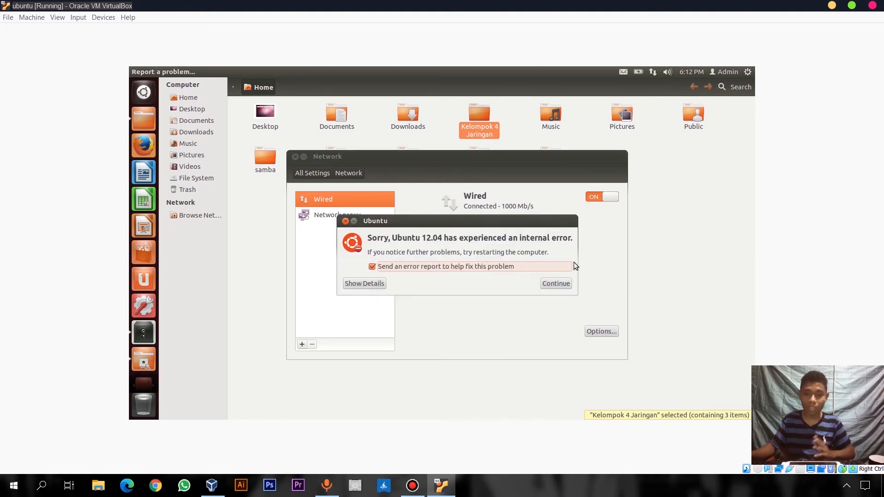
# Dismiss the error report, toggle Wired off and on, and confirm the 192.168.1.2 address
pyautogui.click(560, 283)
pyautogui.click(594, 197)
pyautogui.click(595, 197)
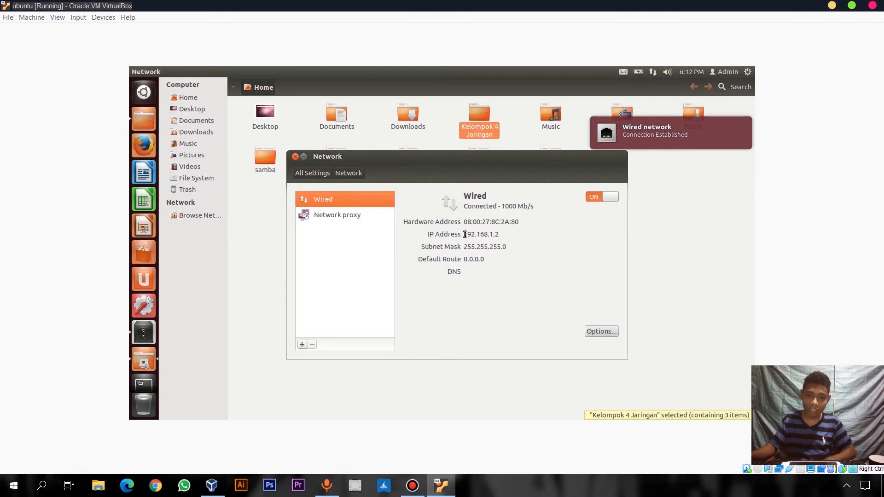
pyautogui.moveTo(464, 236); pyautogui.dragTo(502, 235)
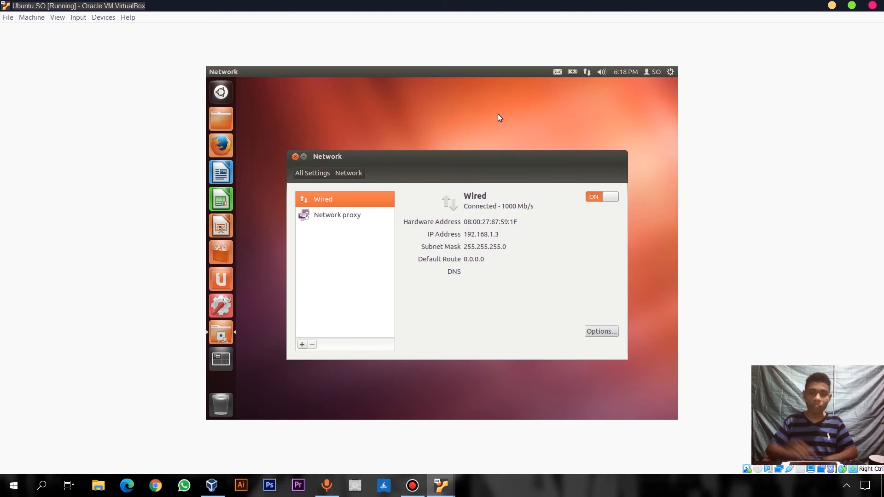
# Switch to the 'ubuntu [Running]' VirtualBox window from the taskbar preview
pyautogui.moveTo(442, 486)
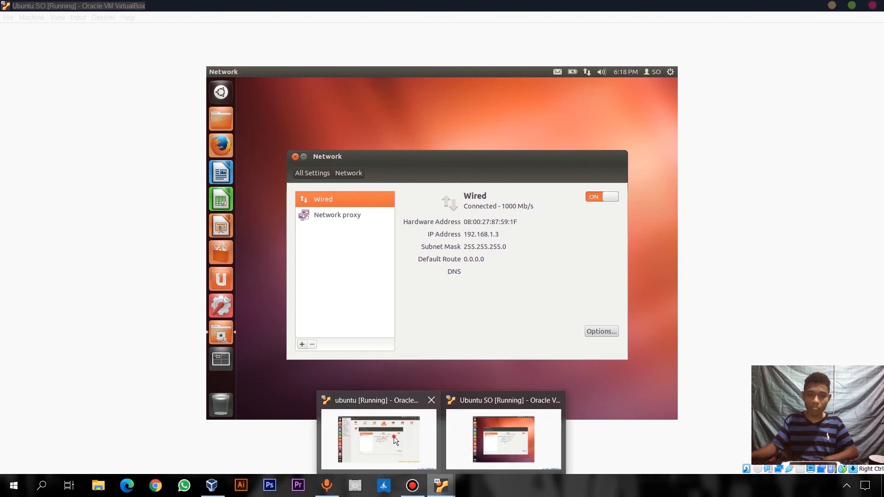
pyautogui.click(394, 437)
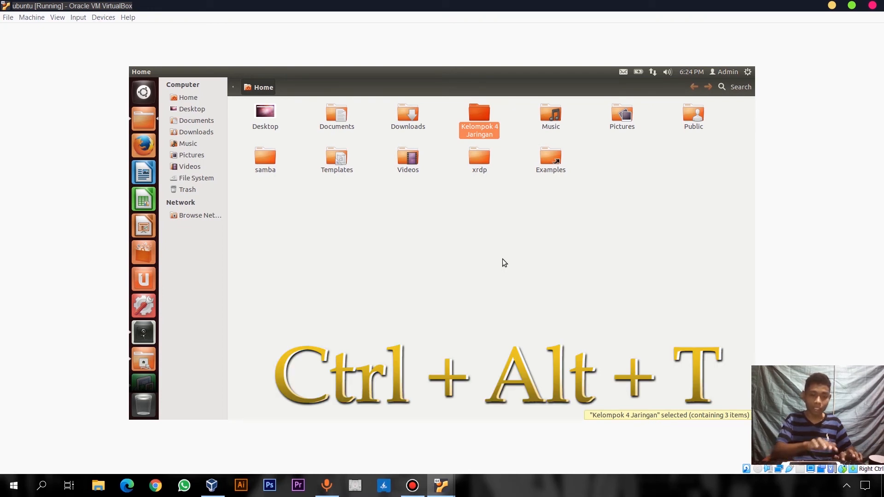
# Open a new terminal and become root with sudo su
pyautogui.hotkey('ctrl', 'alt', 't')
pyautogui.write('sudo ')
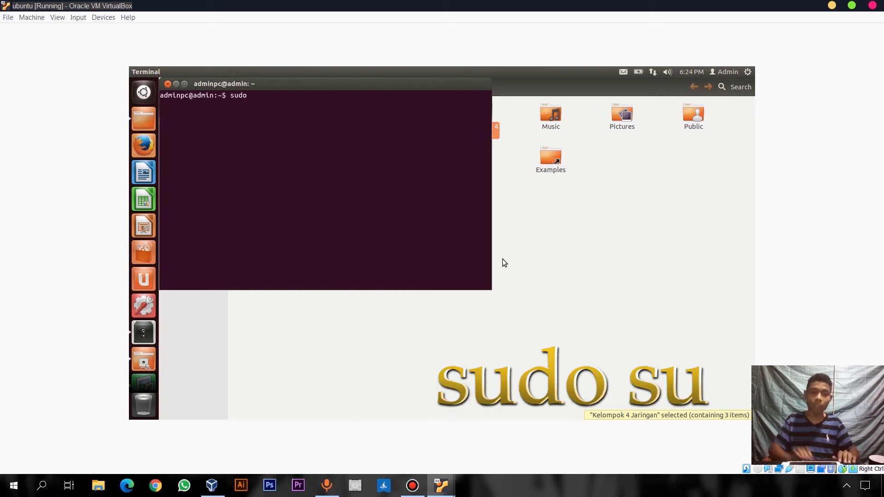
pyautogui.write('su')
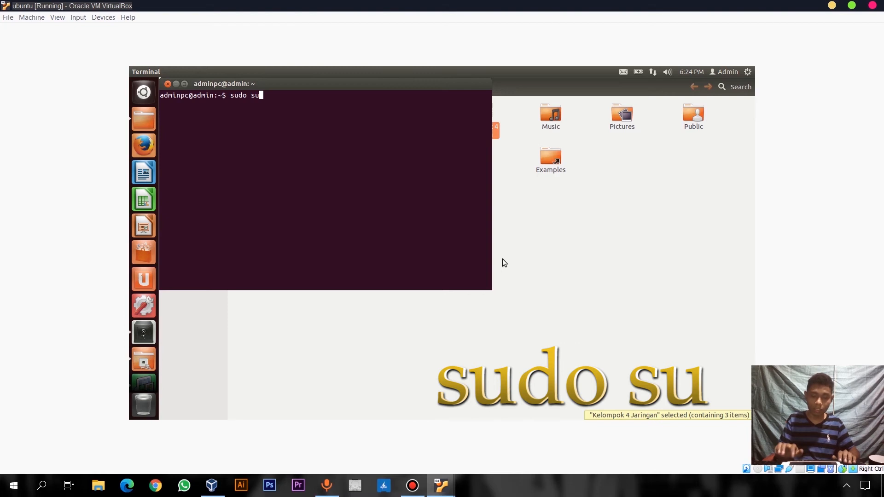
pyautogui.press('Return')
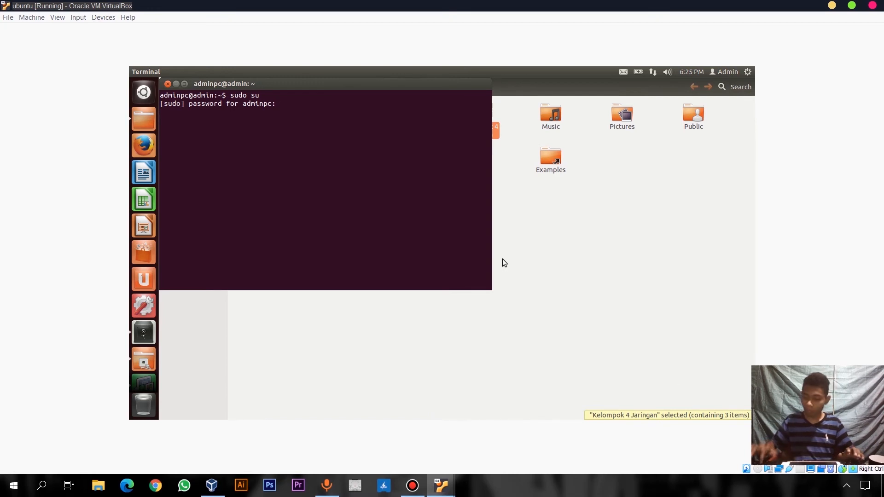
pyautogui.press('Return')
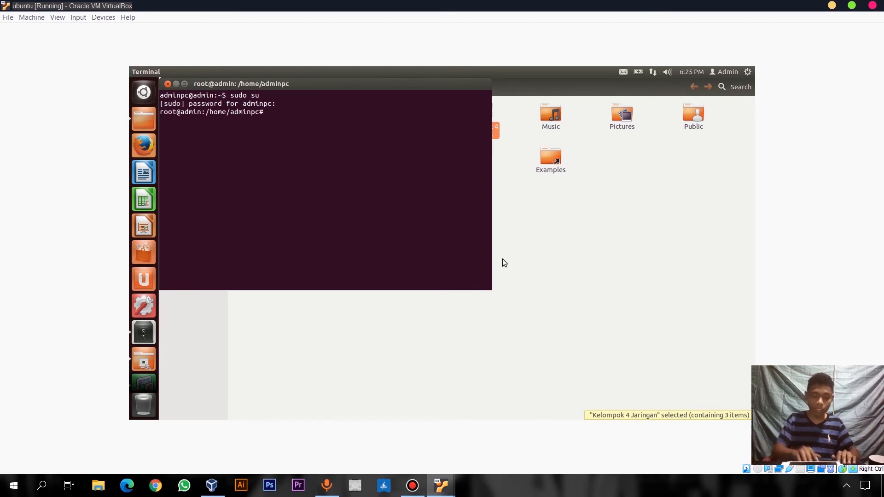
# Ping 192.168.1.3, check the replies, and close the terminal
pyautogui.write('ping ')
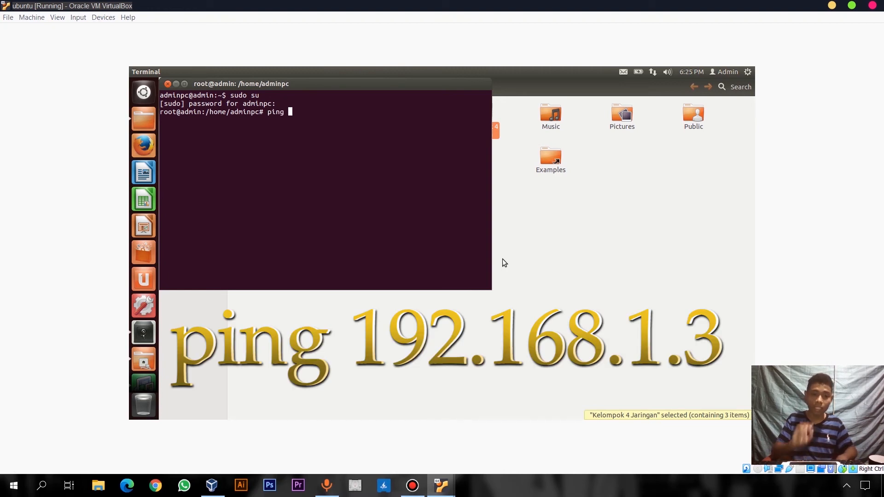
pyautogui.write('19')
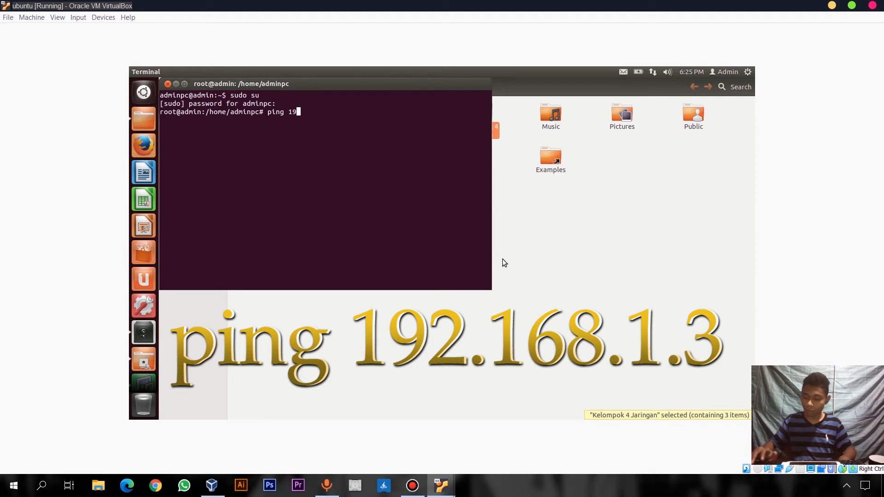
pyautogui.write('2.168.')
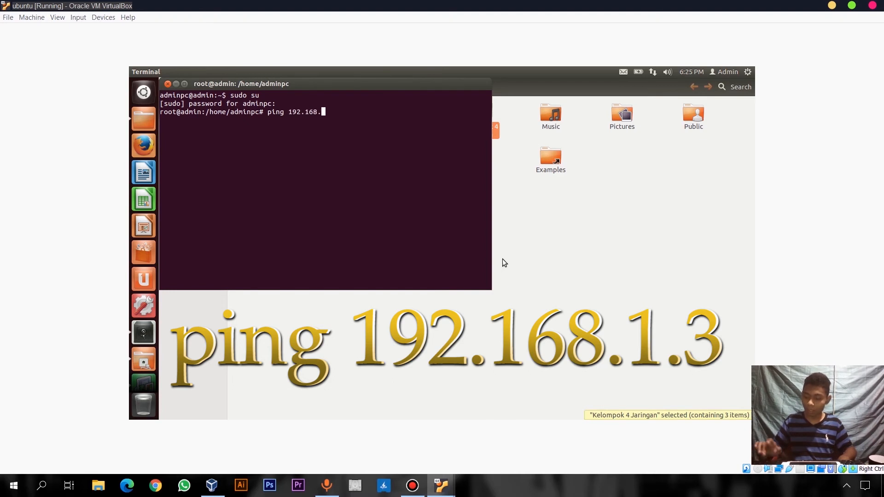
pyautogui.write('1.3')
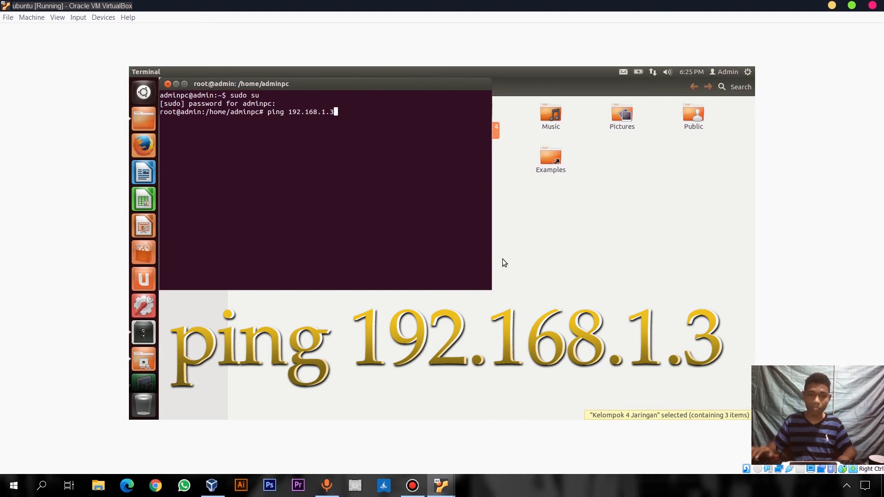
pyautogui.press('Return')
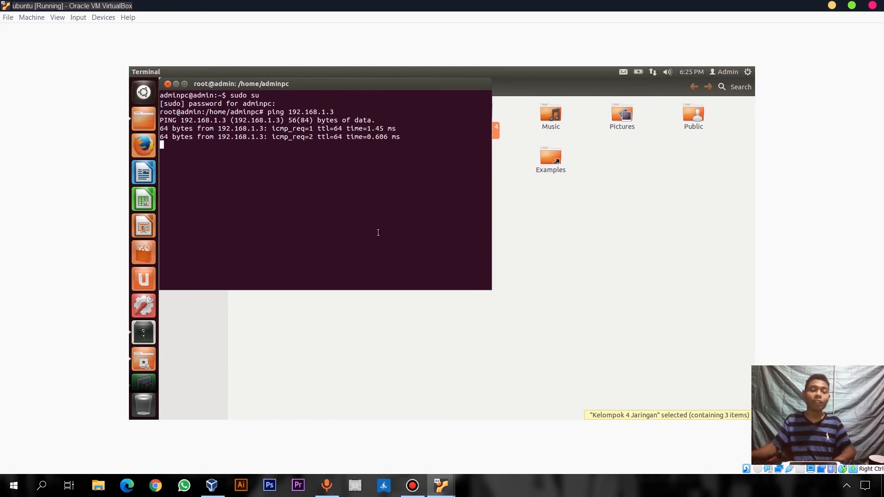
pyautogui.moveTo(169, 129); pyautogui.dragTo(315, 137)
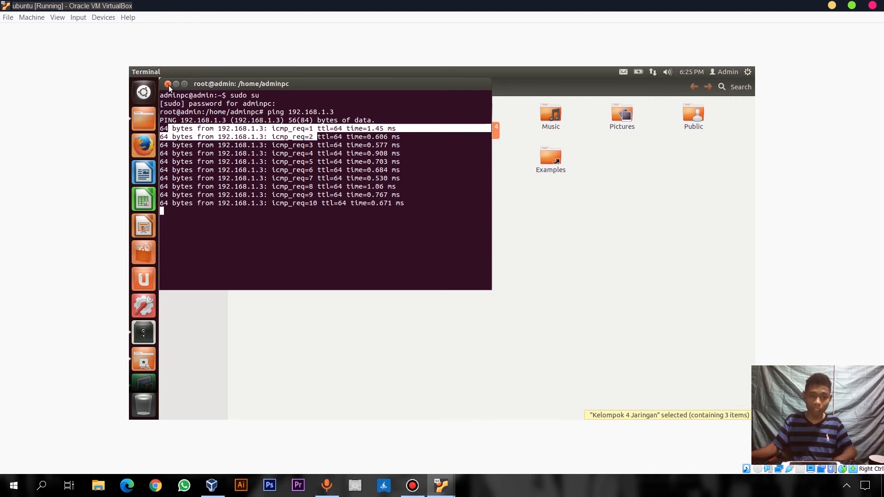
pyautogui.click(168, 84)
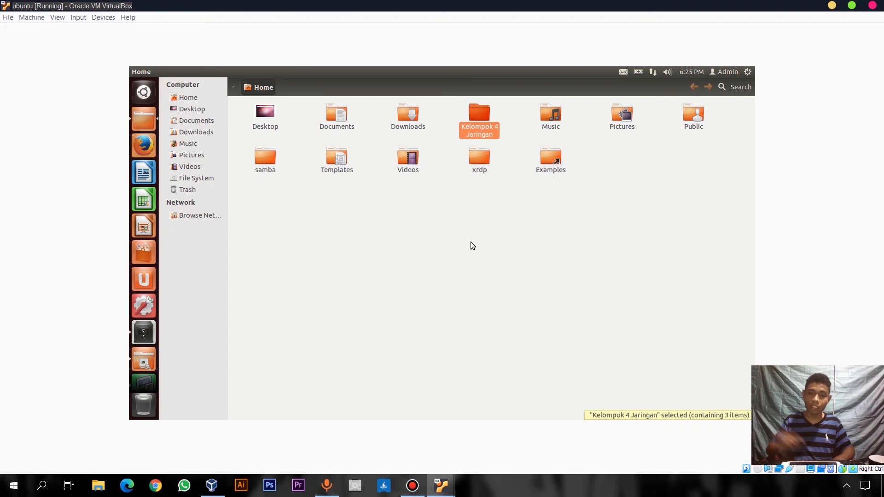
# Set Others folder access on Kelompok 4 Jaringan to Create and delete files
pyautogui.rightClick(477, 117)
pyautogui.click(519, 331)
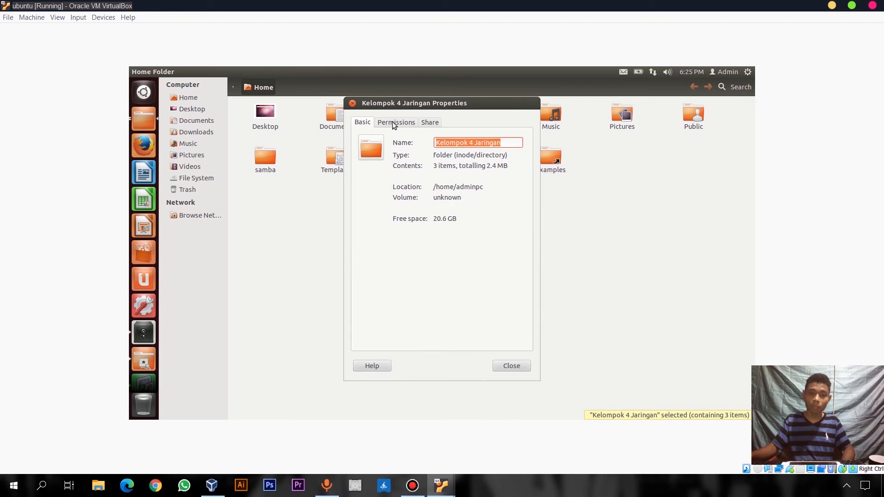
pyautogui.click(395, 122)
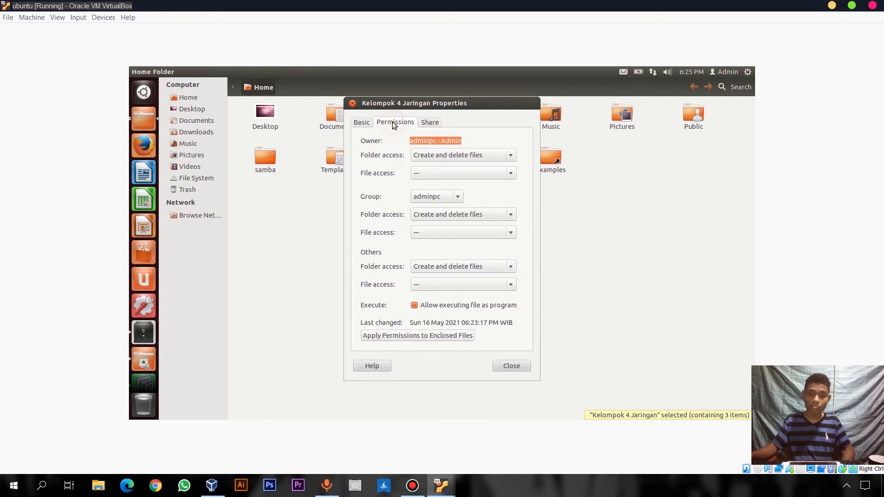
pyautogui.click(437, 270)
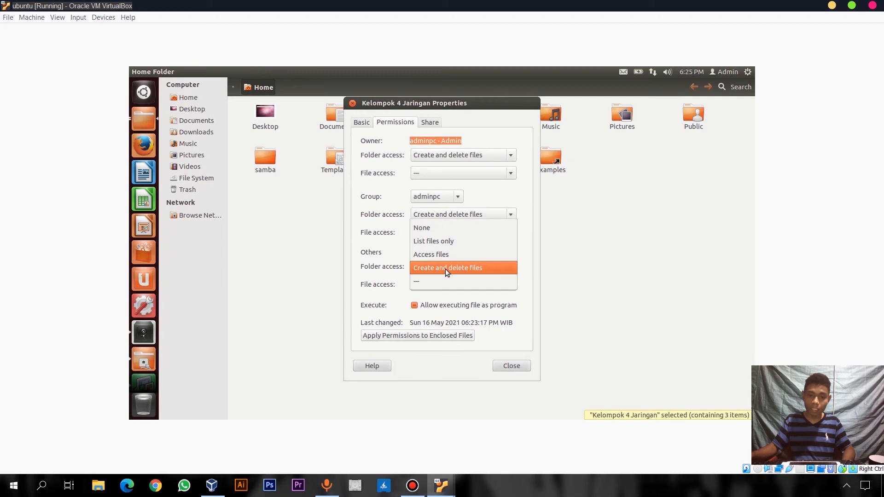
pyautogui.click(446, 269)
pyautogui.click(511, 366)
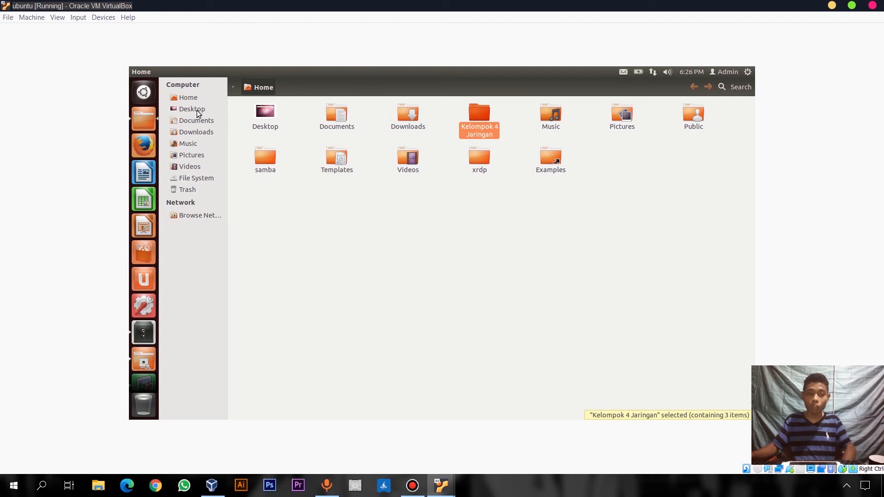
# Launch Samba Server Configuration from a 'samba' Dash search, entering the admin password
pyautogui.click(144, 93)
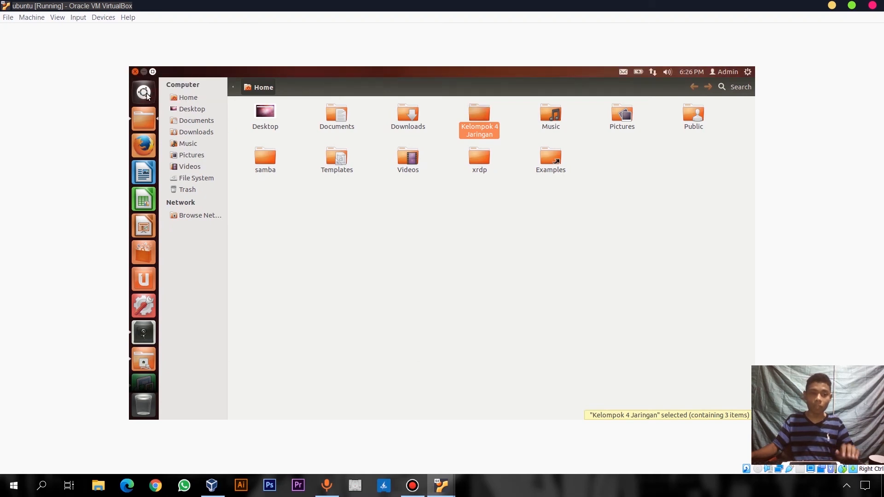
pyautogui.write('samba')
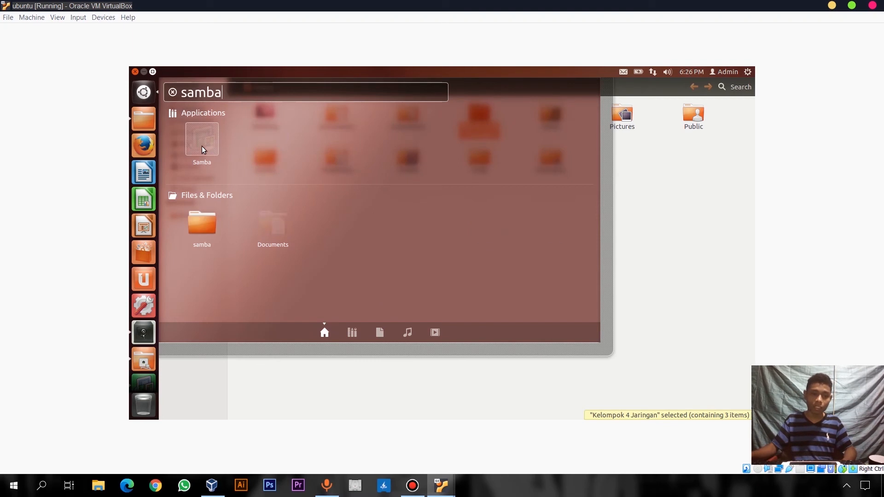
pyautogui.click(201, 145)
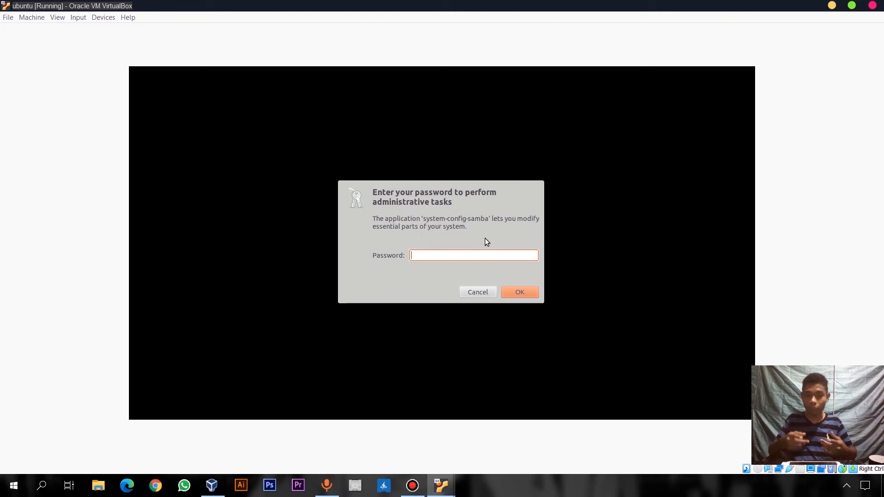
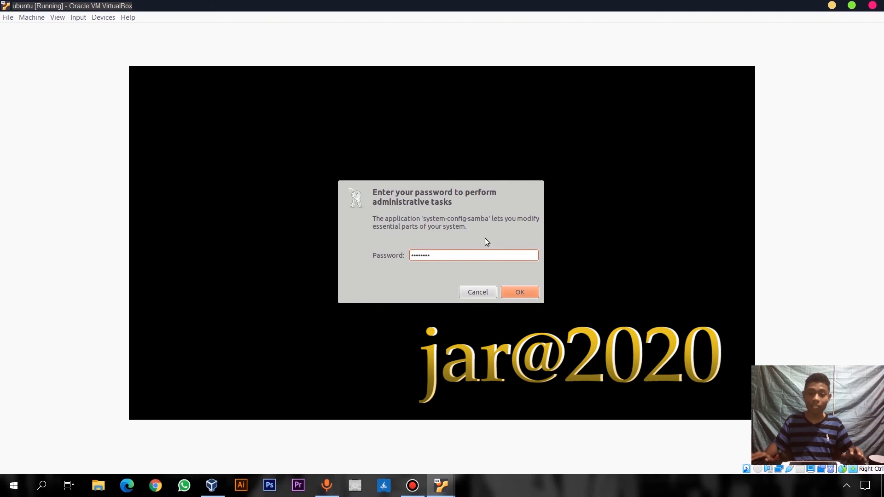
pyautogui.press('Return')
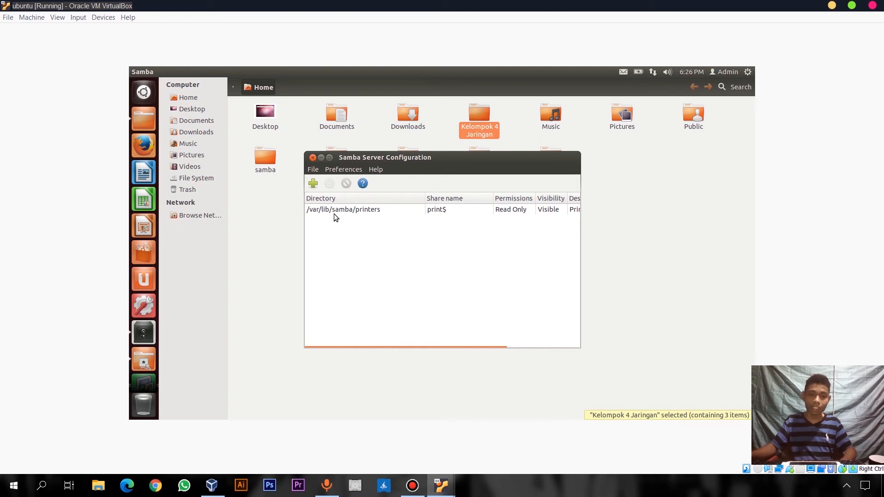
# Add a new share and browse to home > user folder > Kelompok 4 Jaringan as its directory
pyautogui.click(313, 184)
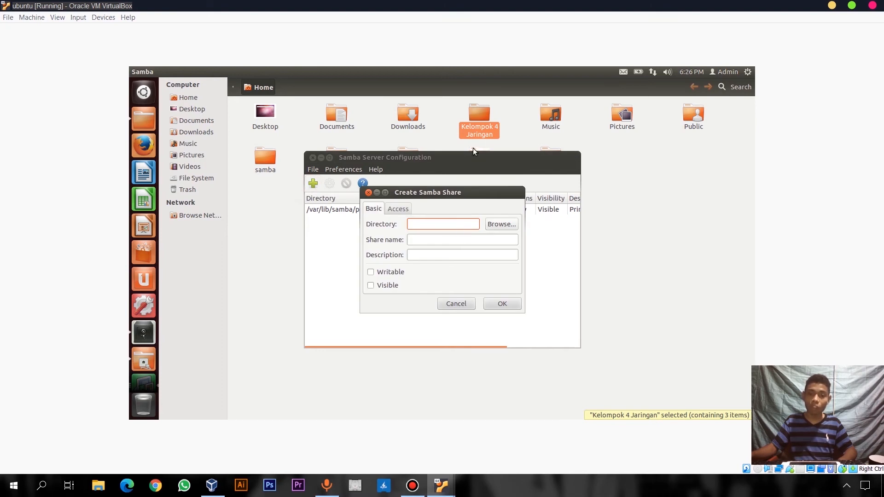
pyautogui.click(502, 225)
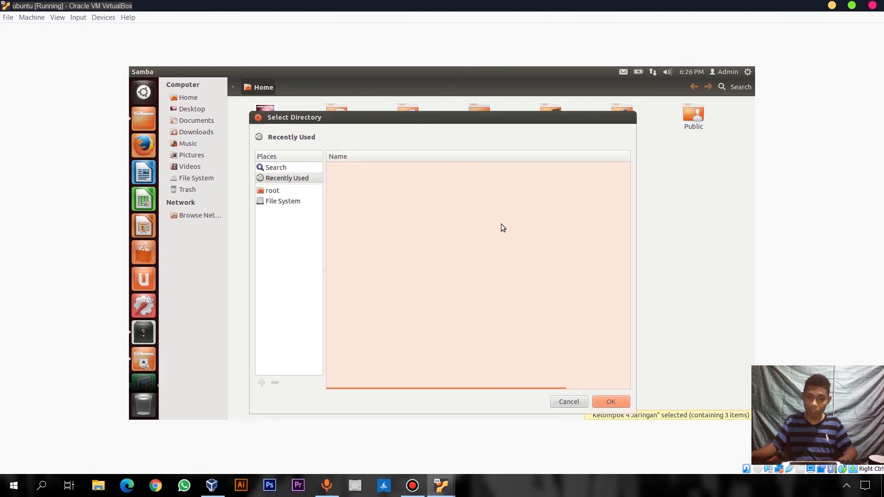
pyautogui.click(285, 202)
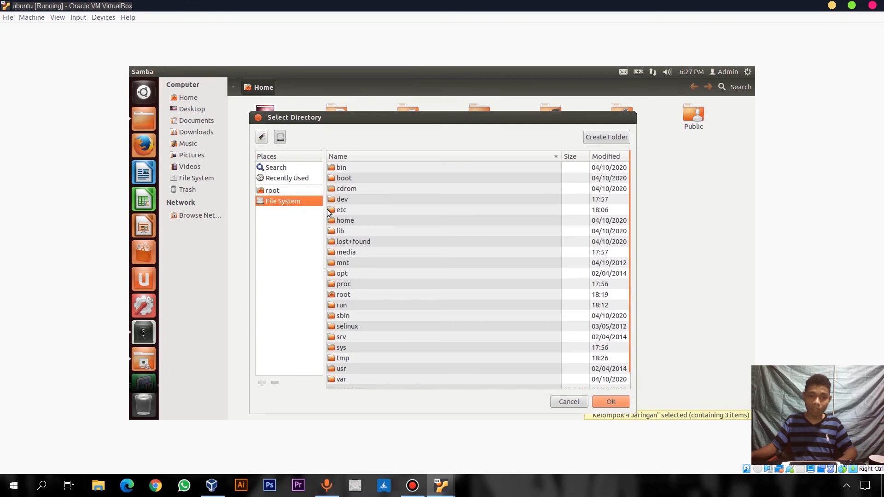
pyautogui.doubleClick(344, 221)
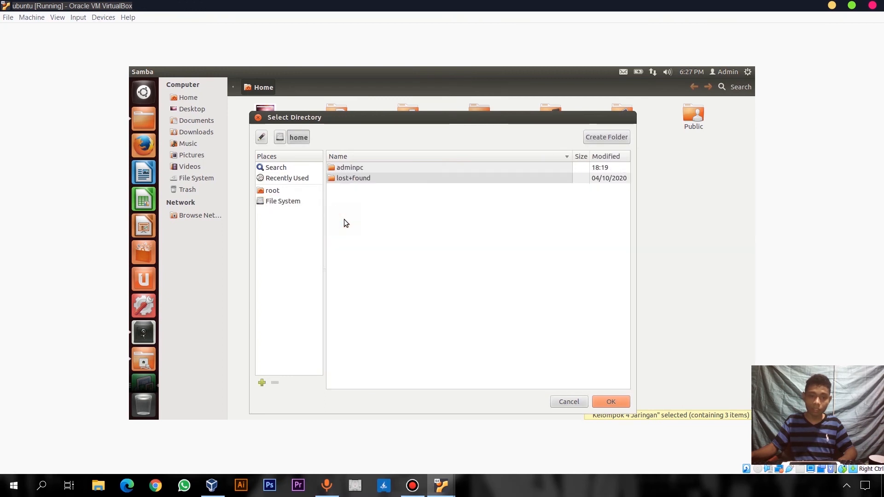
pyautogui.doubleClick(349, 168)
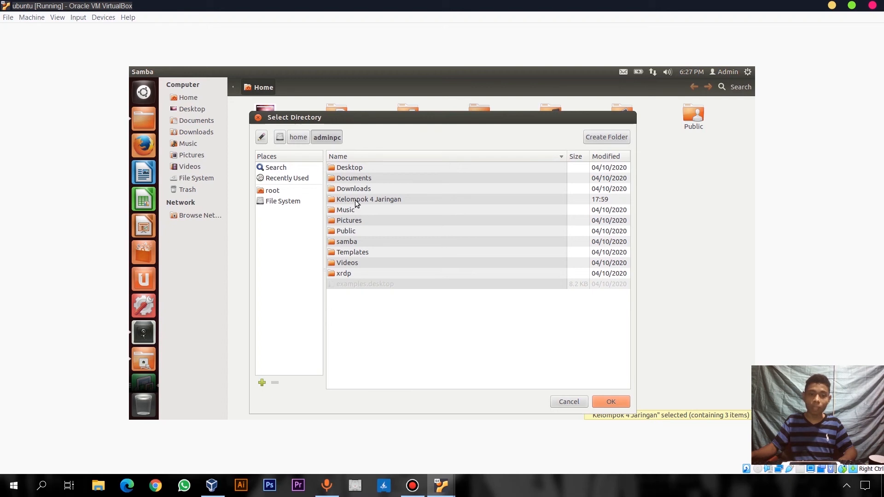
pyautogui.click(356, 201)
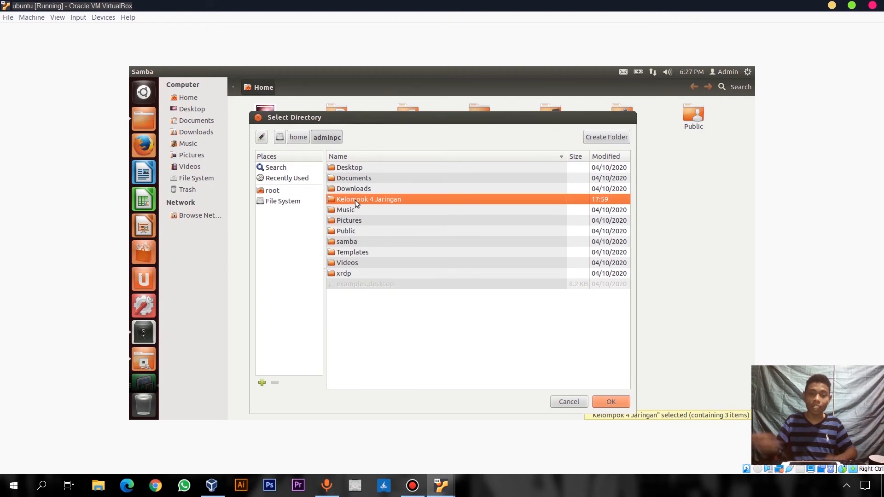
# Use the Kelompok 4 Jaringan directory with description 'share folder jaringan kelompok 4', writable and visible
pyautogui.click(611, 402)
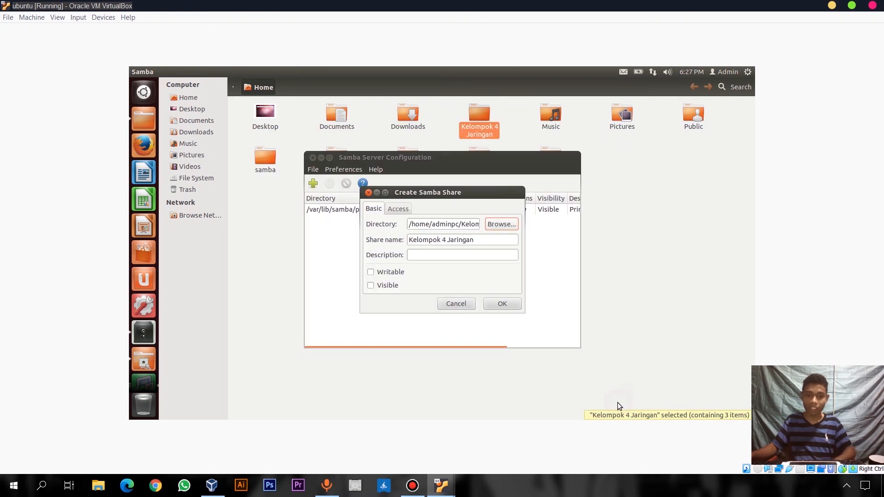
pyautogui.click(422, 256)
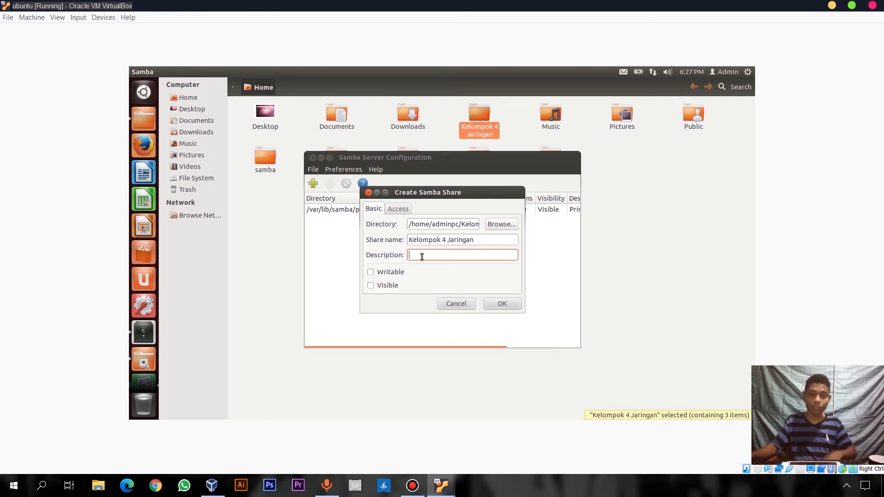
pyautogui.write('share fol')
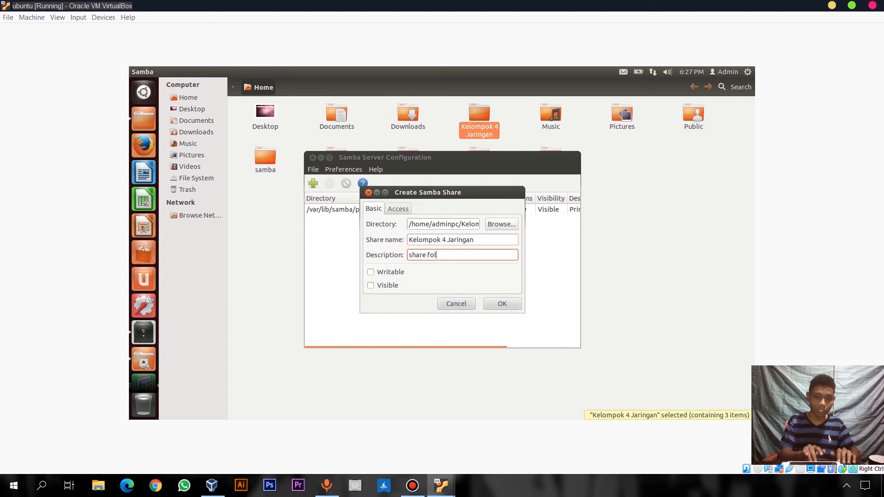
pyautogui.write('der jaring')
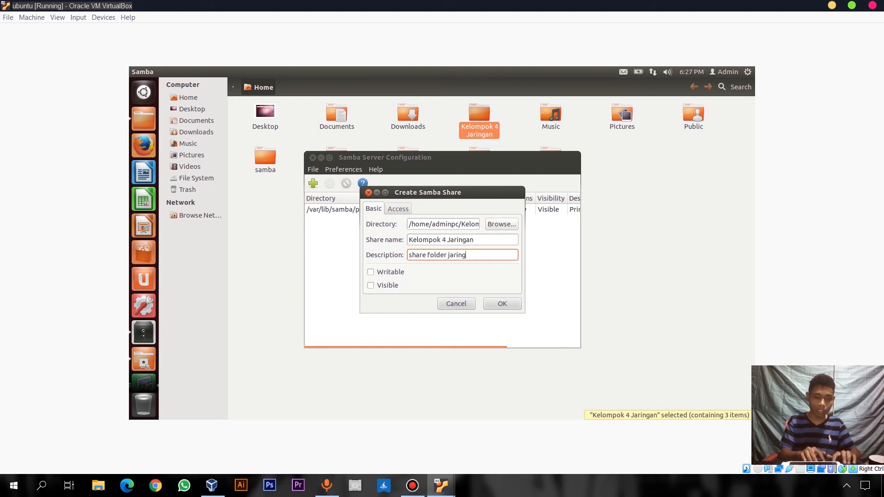
pyautogui.write('an kelompok ')
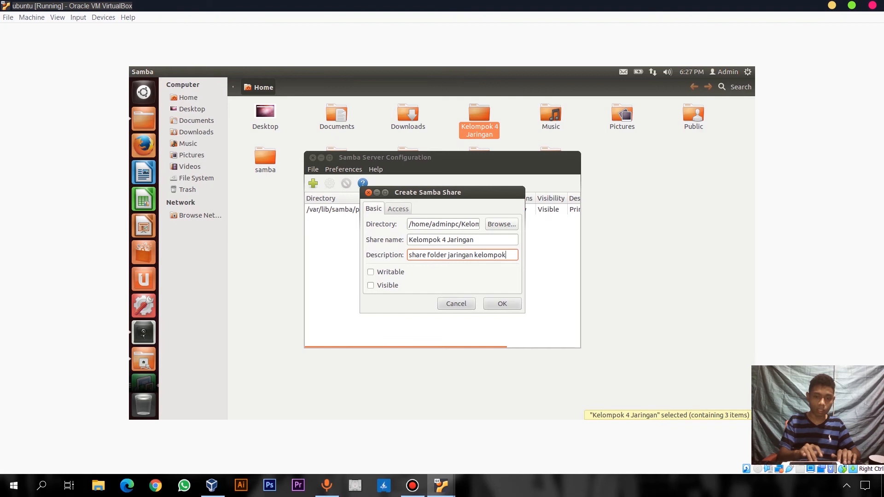
pyautogui.write('4')
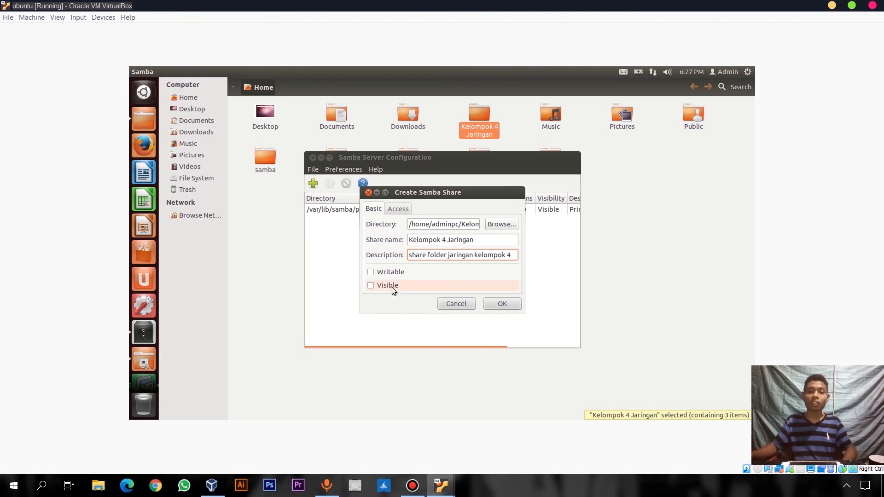
pyautogui.click(380, 275)
pyautogui.click(380, 286)
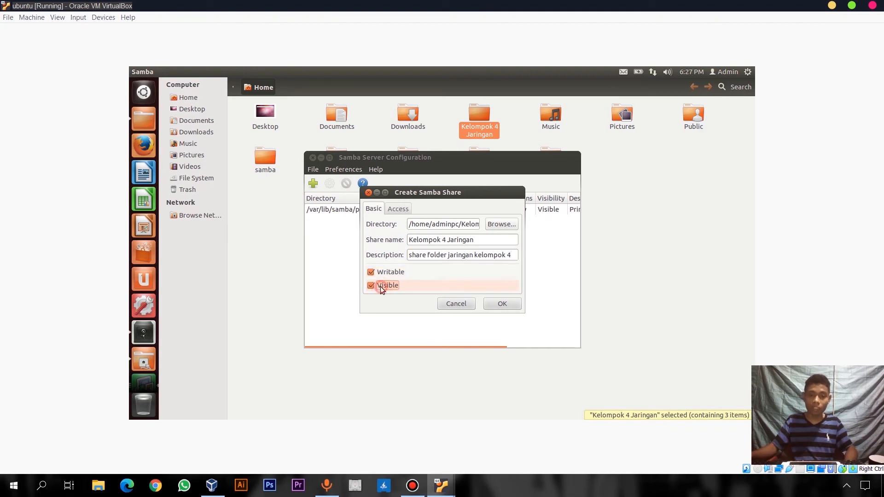
# Grant only the admin user access, create the share, and open a terminal
pyautogui.click(396, 209)
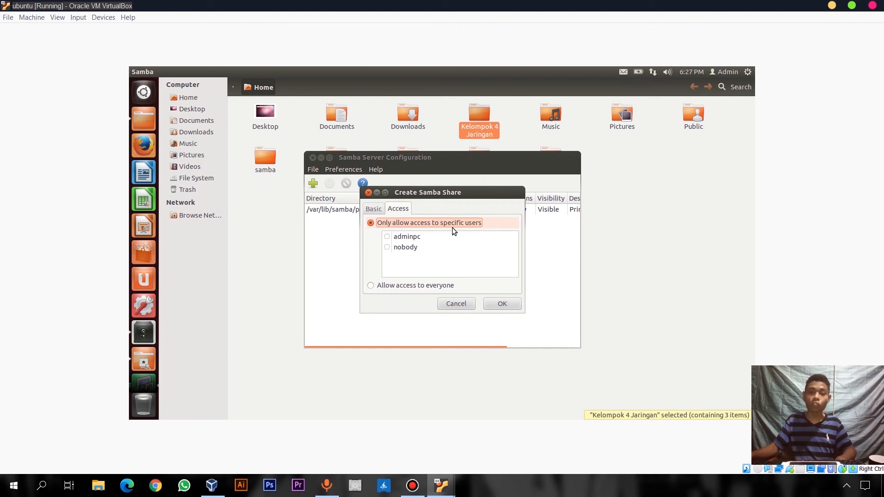
pyautogui.click(388, 237)
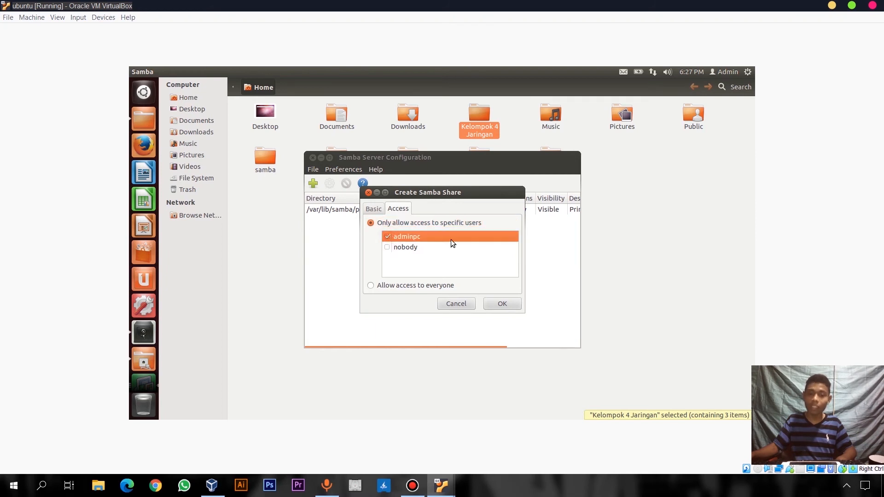
pyautogui.click(506, 302)
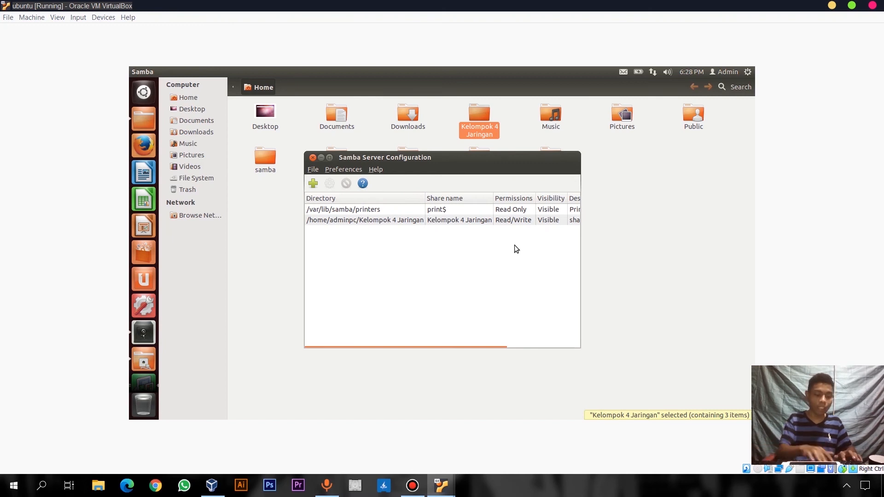
pyautogui.hotkey('ctrl', 'alt', 't')
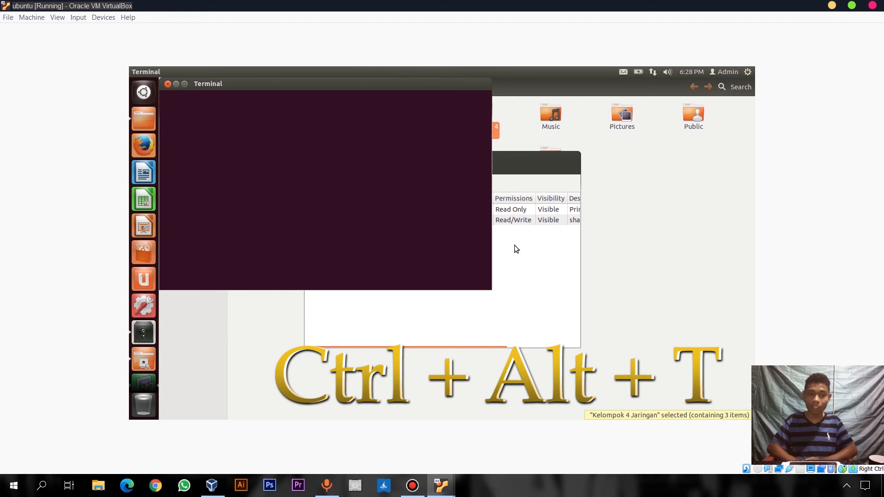
# Become root with sudo su, entering the sudo password
pyautogui.write('auso')
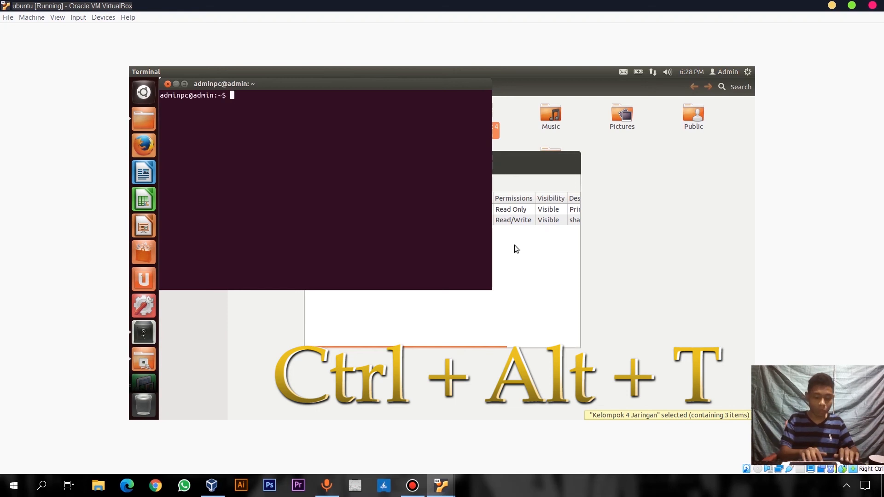
pyautogui.press('BackSpace')
pyautogui.press('BackSpace')
pyautogui.press('BackSpace')
pyautogui.press('BackSpace')
pyautogui.write('sudo su')
pyautogui.press('Return')
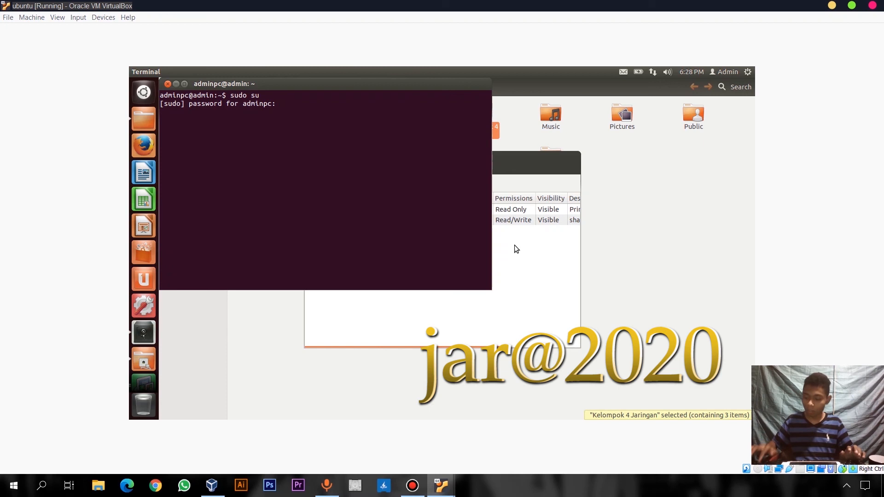
pyautogui.press('Return')
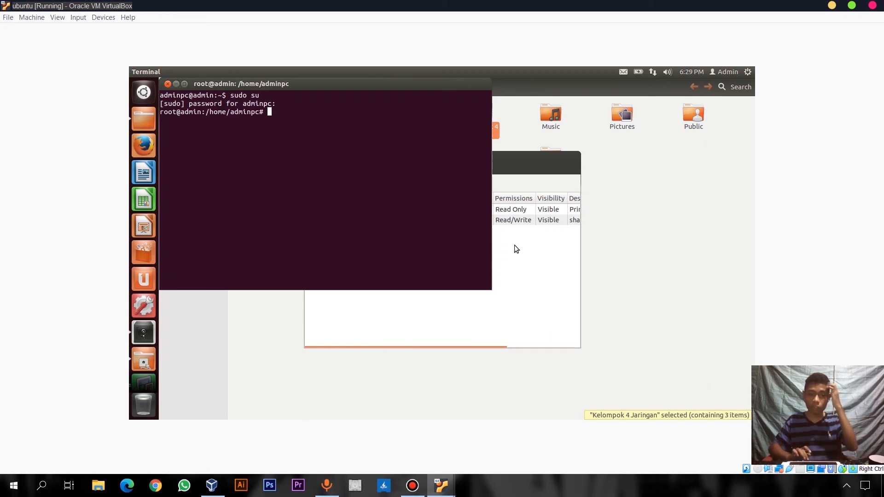
# Add the admin user to Samba with smbpasswd -a, entering the new SMB password twice
pyautogui.write('smbpassw')
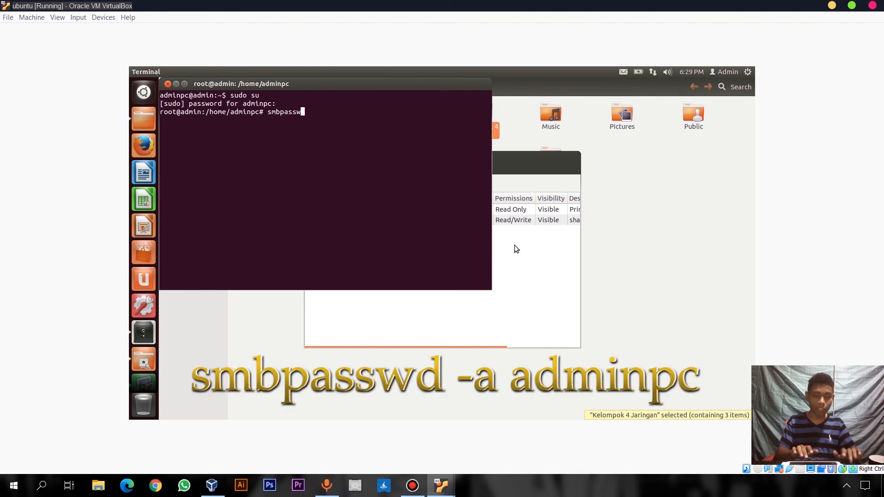
pyautogui.write('d -a ')
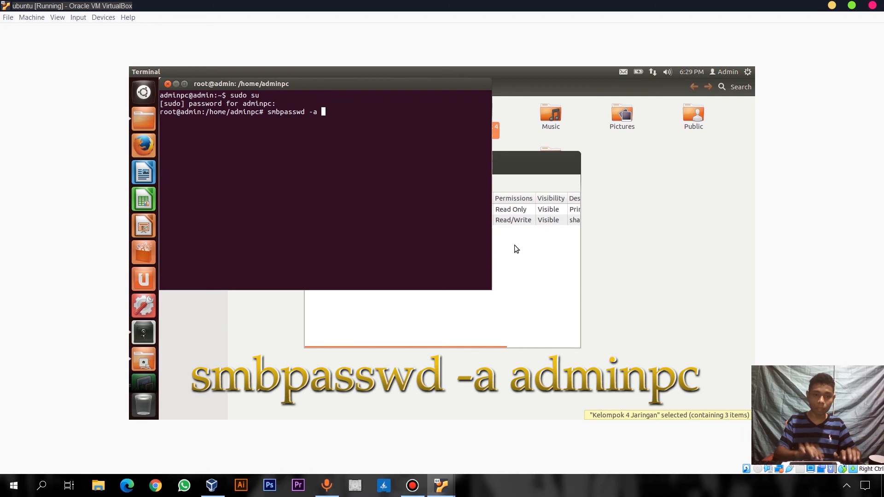
pyautogui.write('admin')
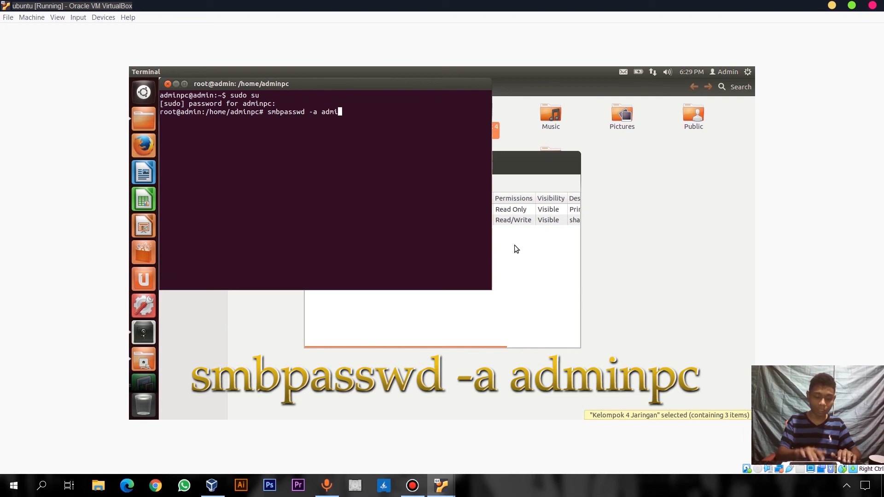
pyautogui.write('pc')
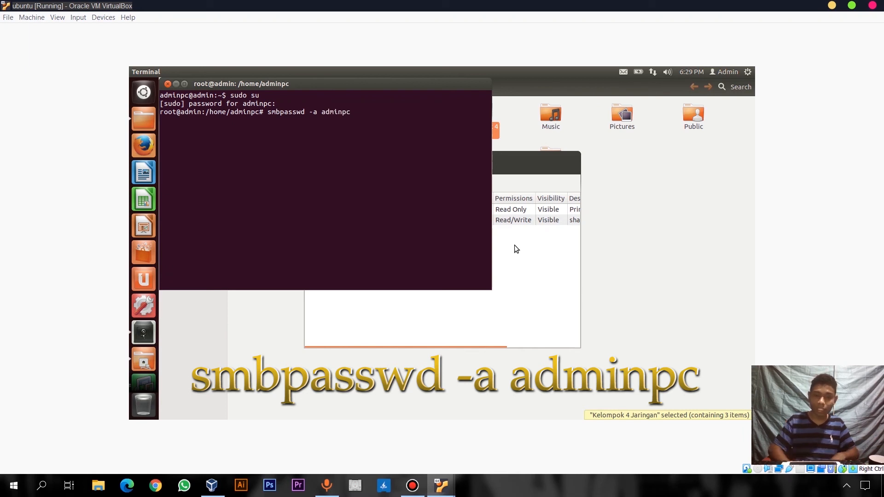
pyautogui.press('Return')
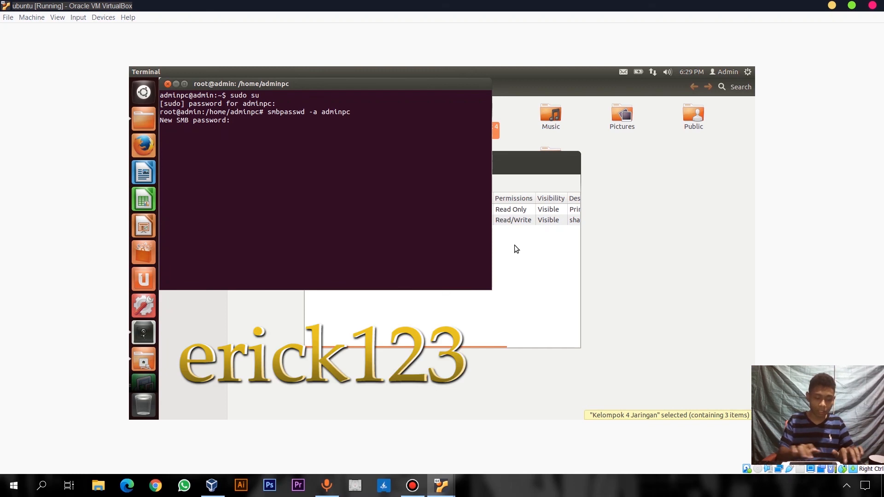
pyautogui.press('Return')
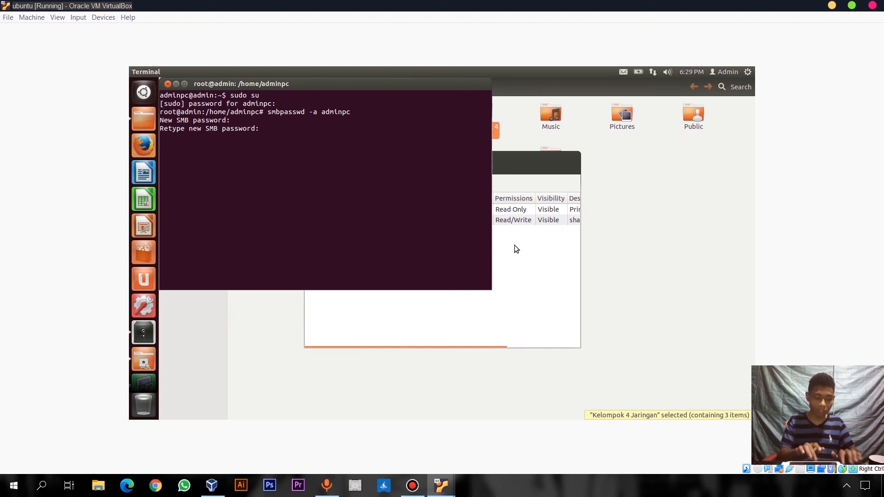
pyautogui.press('Return')
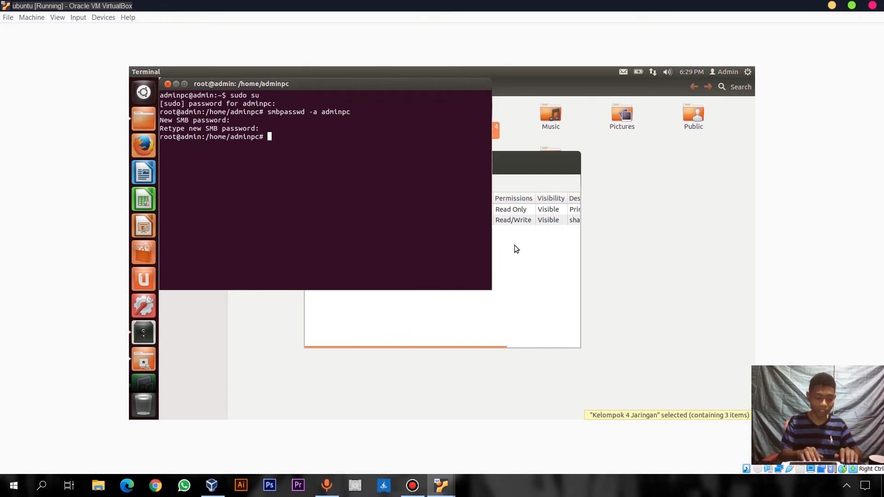
# Run 'service smbd restart' and 'service nmbd restart', correcting the mistyped nmbd command
pyautogui.write('se')
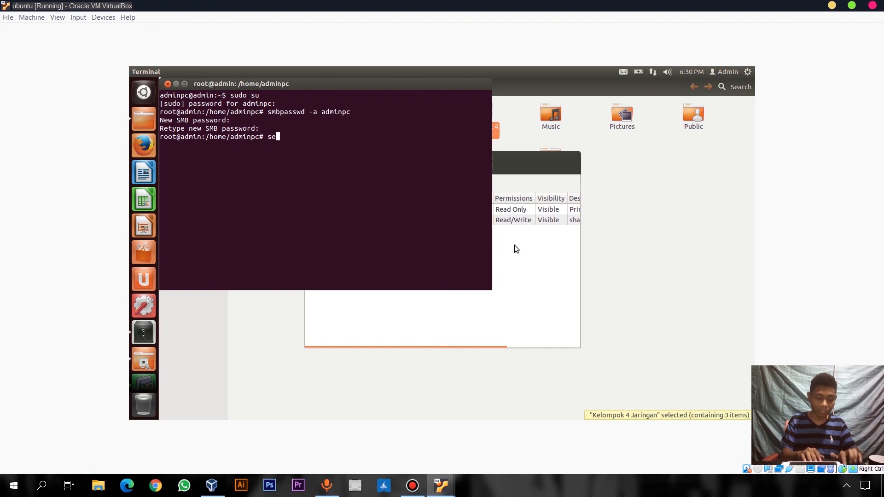
pyautogui.write('rvice')
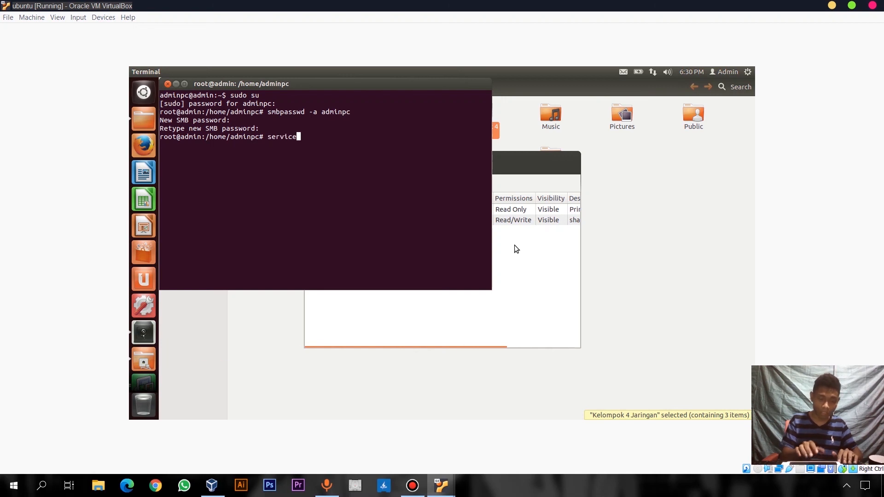
pyautogui.write(' smbd ')
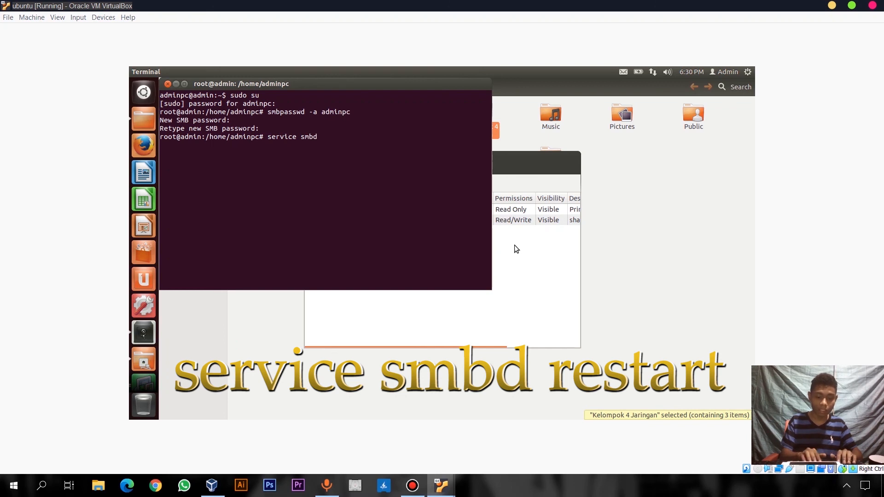
pyautogui.write('restar')
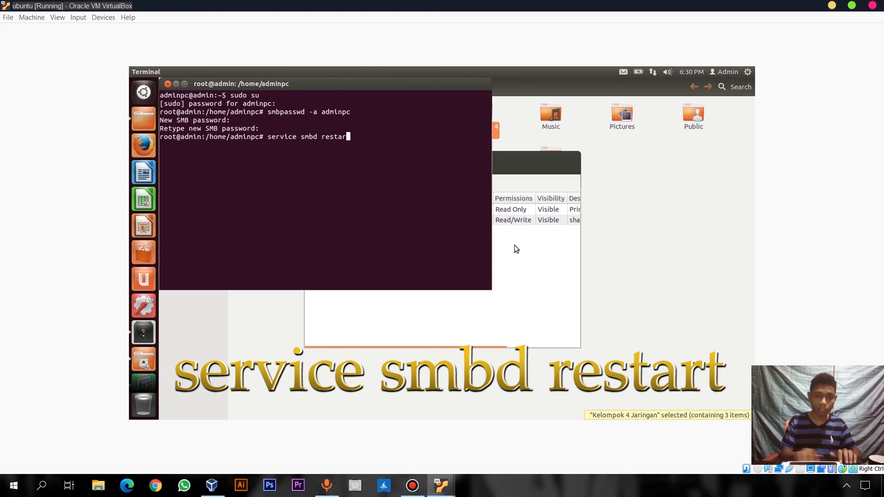
pyautogui.write('t')
pyautogui.press('Return')
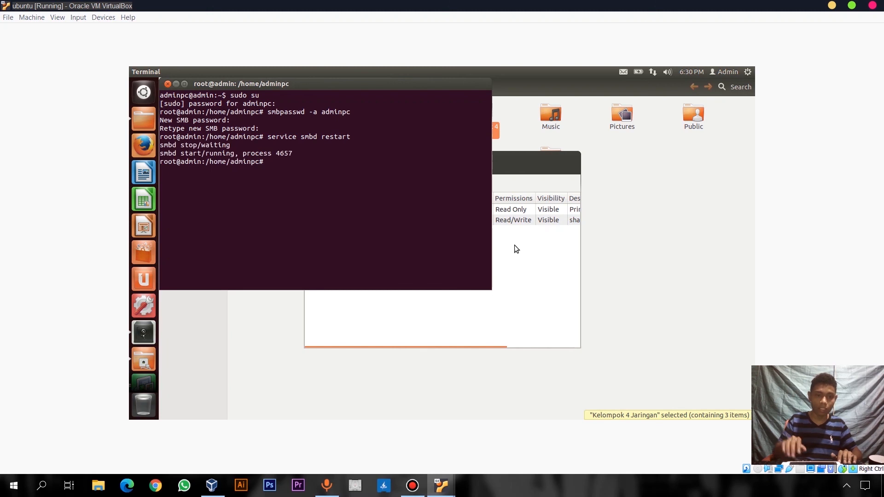
pyautogui.write('se')
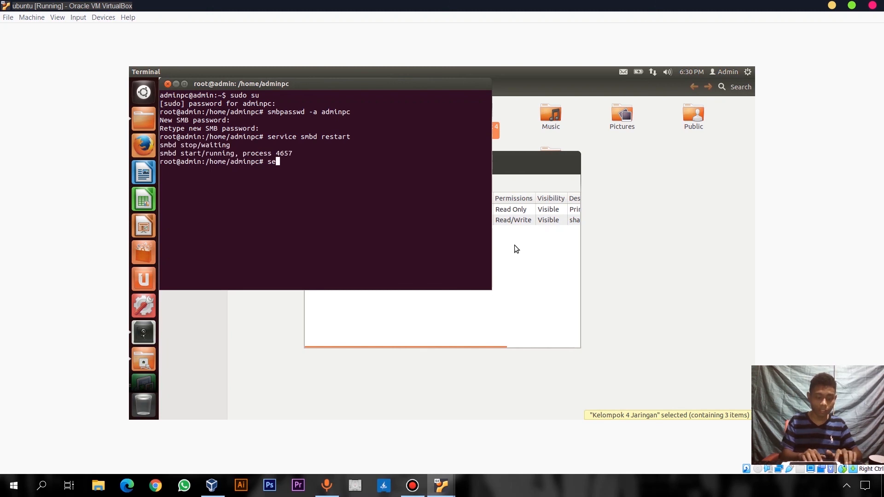
pyautogui.write('rvice ')
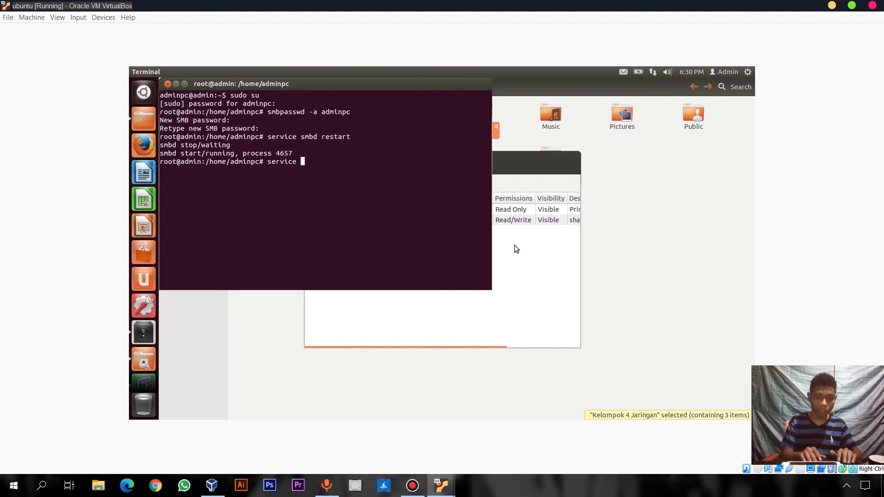
pyautogui.write('nmbd restar')
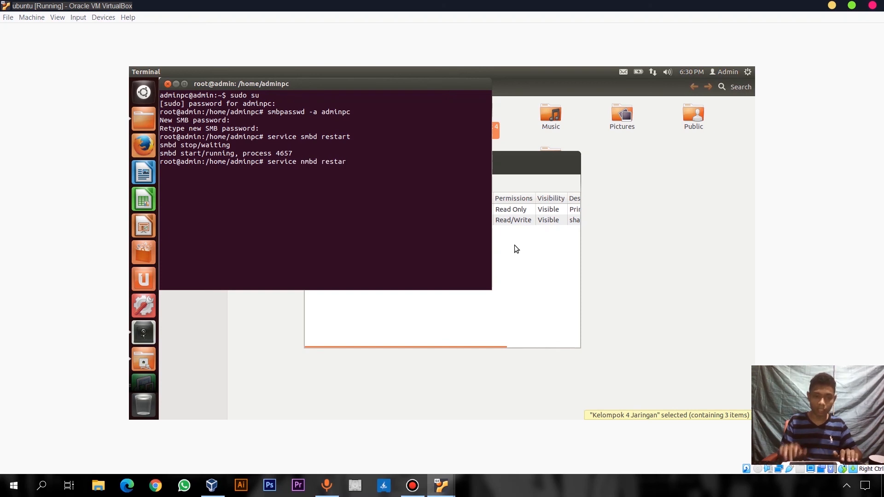
pyautogui.press('Return')
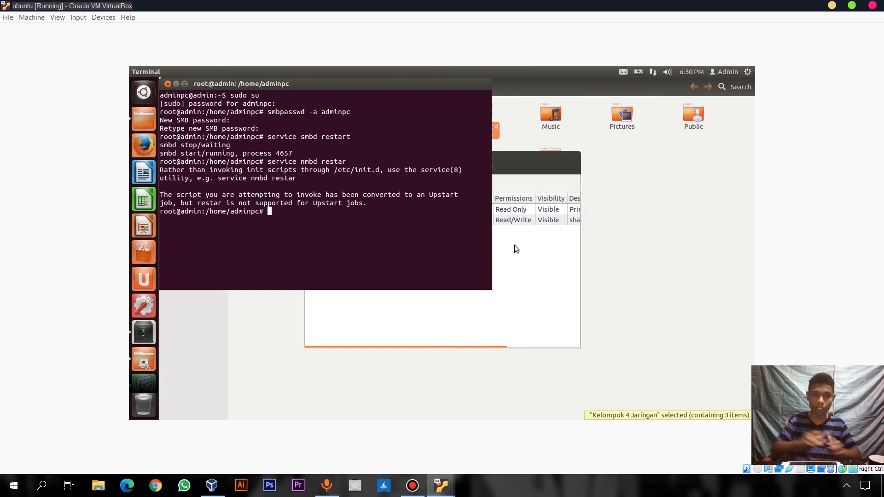
pyautogui.write('service ')
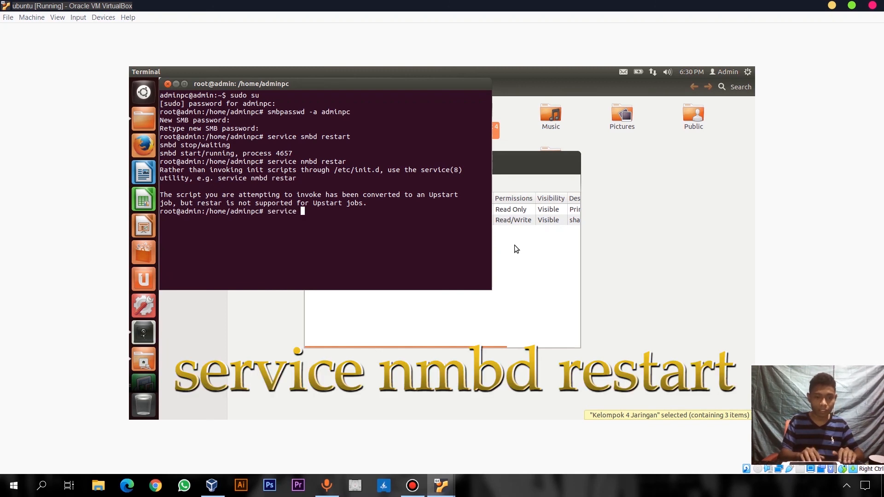
pyautogui.write('nmbd ')
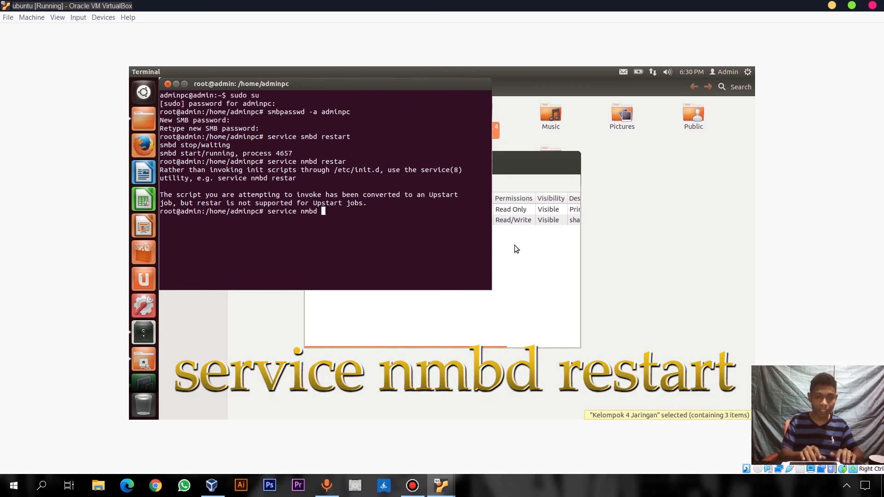
pyautogui.write('restart')
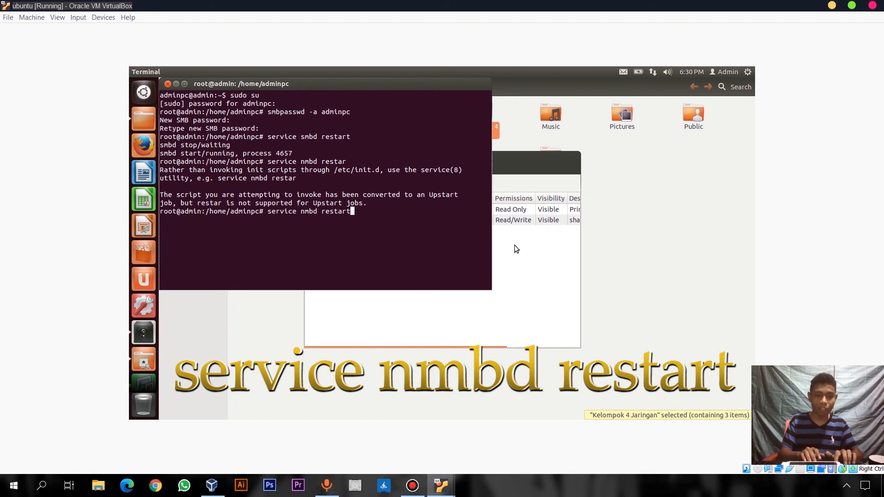
pyautogui.press('Return')
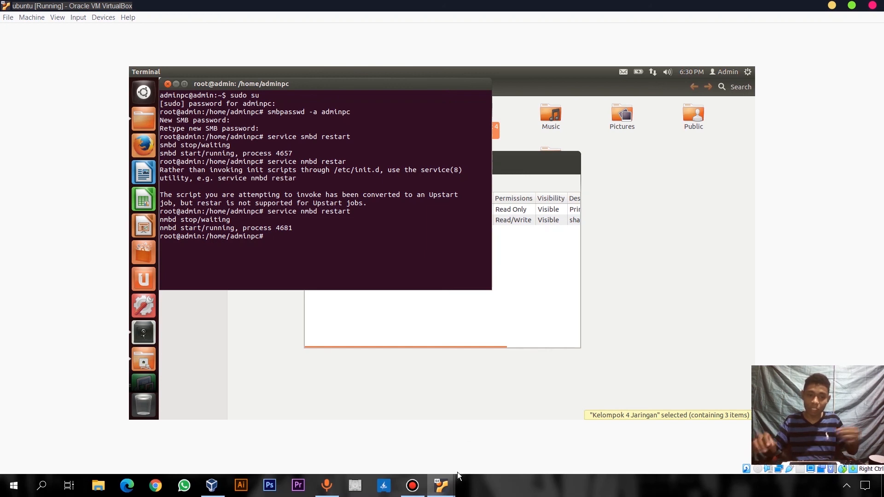
pyautogui.click(441, 486)
# In the second Ubuntu VM, enter \\192.168.1.2 in the Dash to browse its shares
pyautogui.click(467, 402)
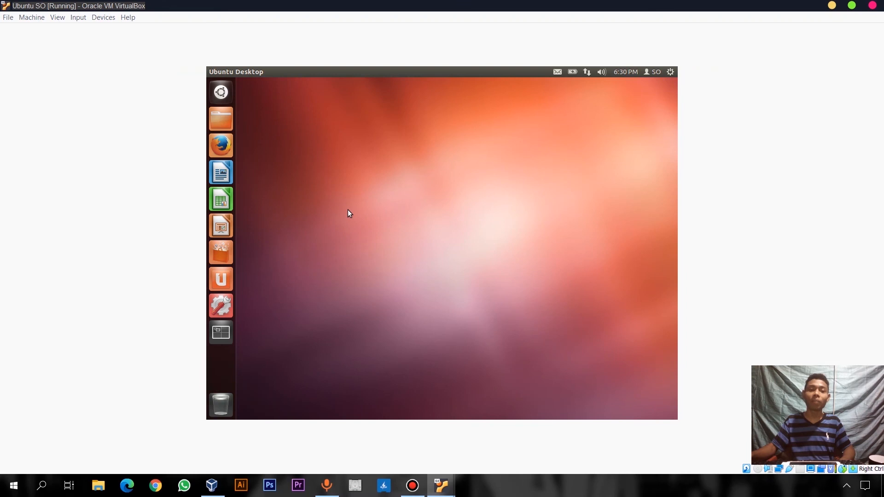
pyautogui.click(221, 92)
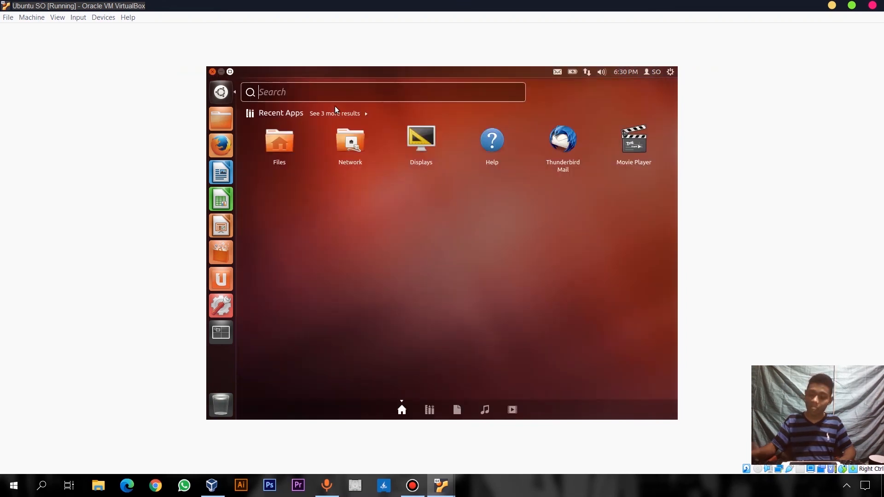
pyautogui.write('\\\\')
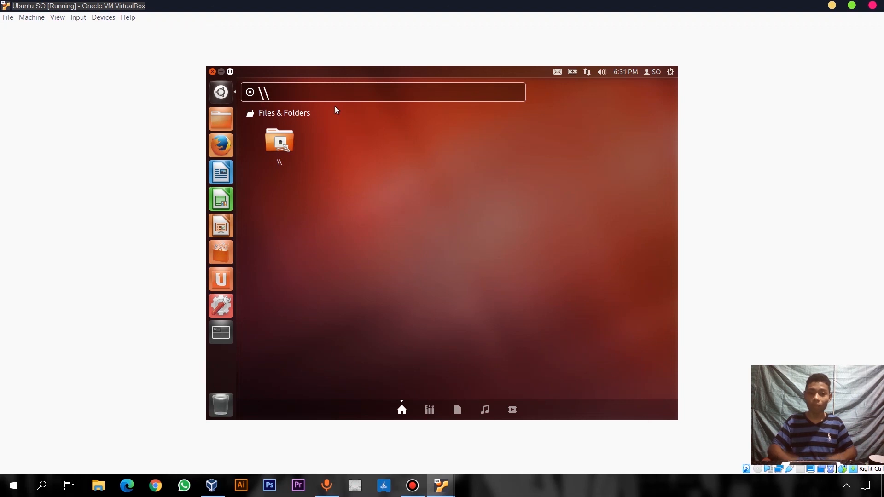
pyautogui.write('192.168.1.2')
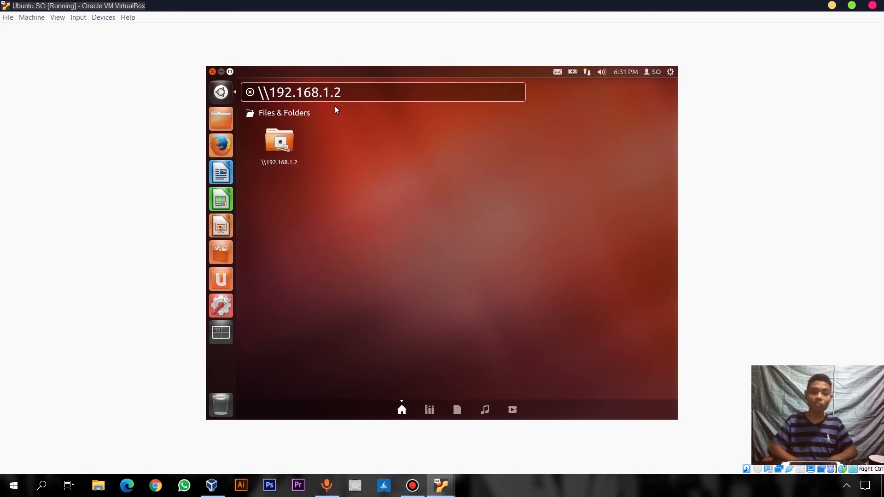
pyautogui.press('Return')
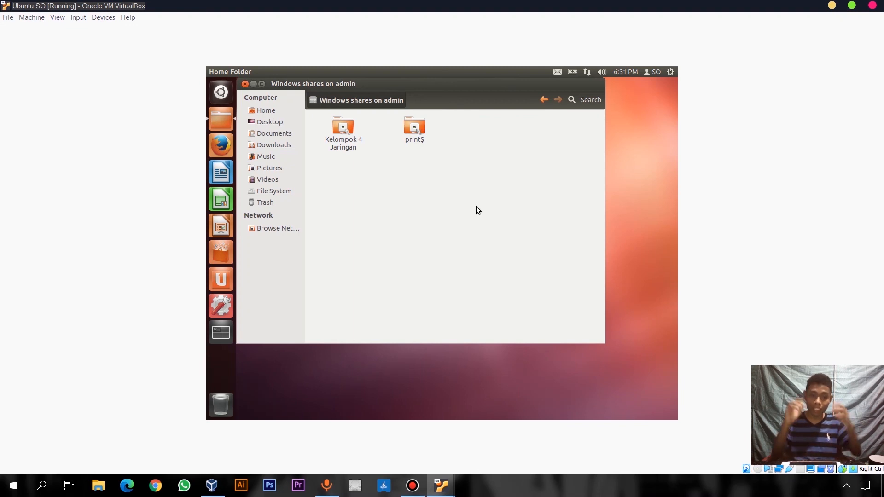
# Open the Kelompok 4 Jaringan share, connecting with the Samba username and password
pyautogui.click(346, 137)
pyautogui.doubleClick(346, 134)
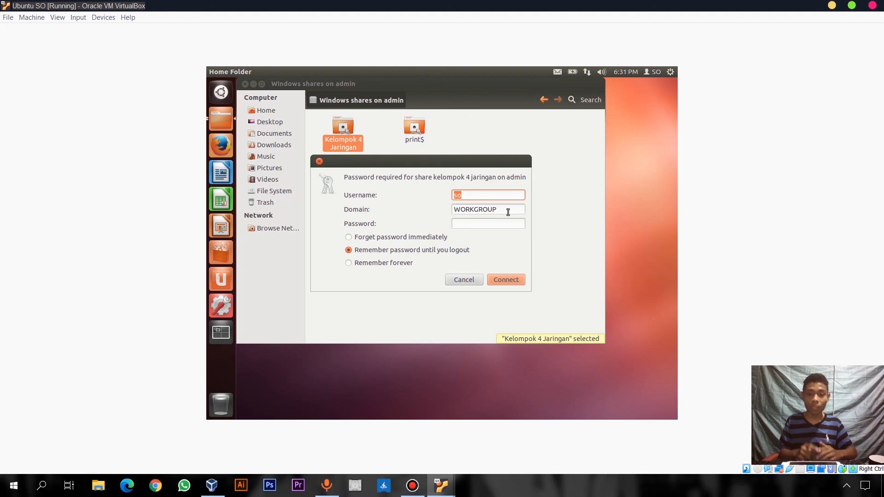
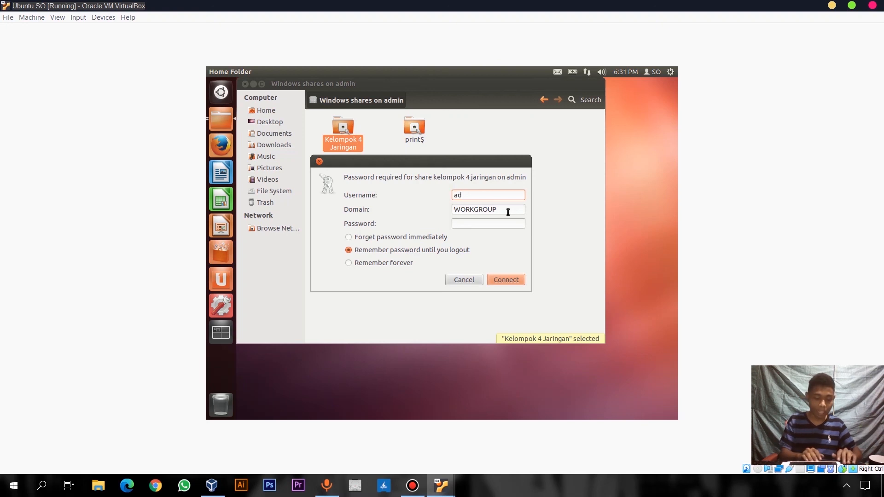
pyautogui.click(498, 222)
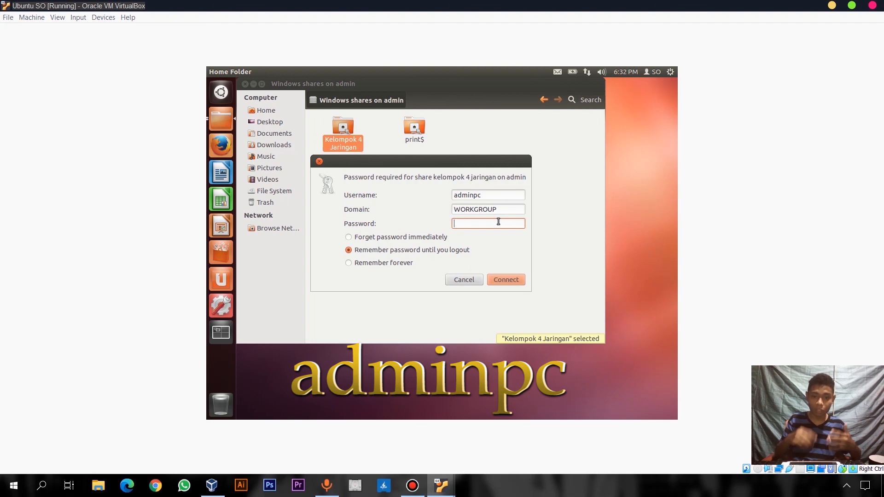
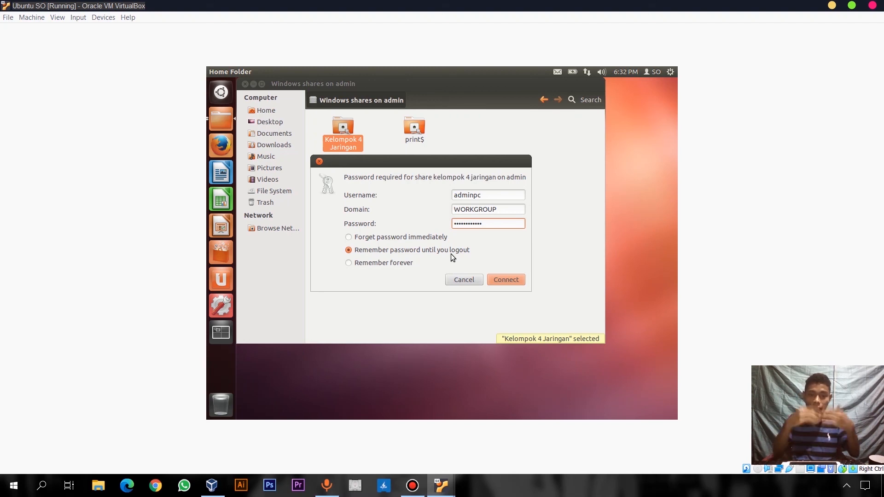
pyautogui.click(509, 278)
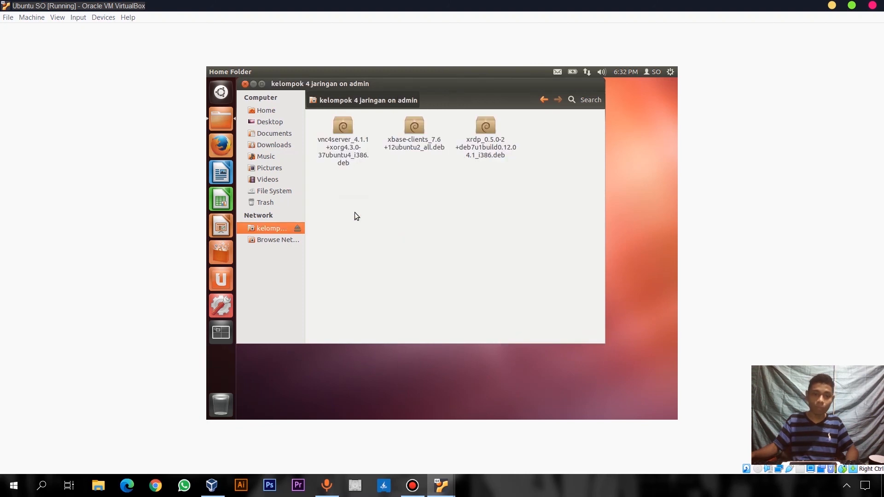